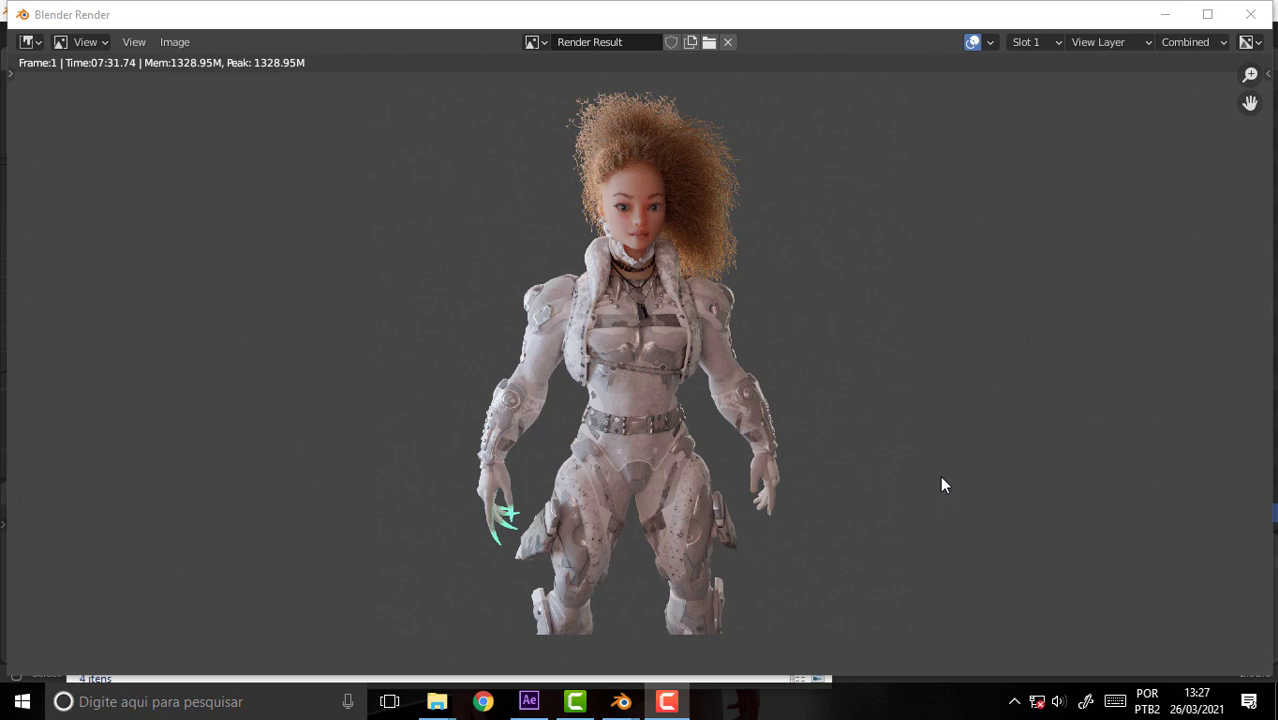
Step: Close the finished render view and return to the main Blender window showing LastOne 018 Chico.blend
{"action": "left_click", "coordinate": [1252, 18]}
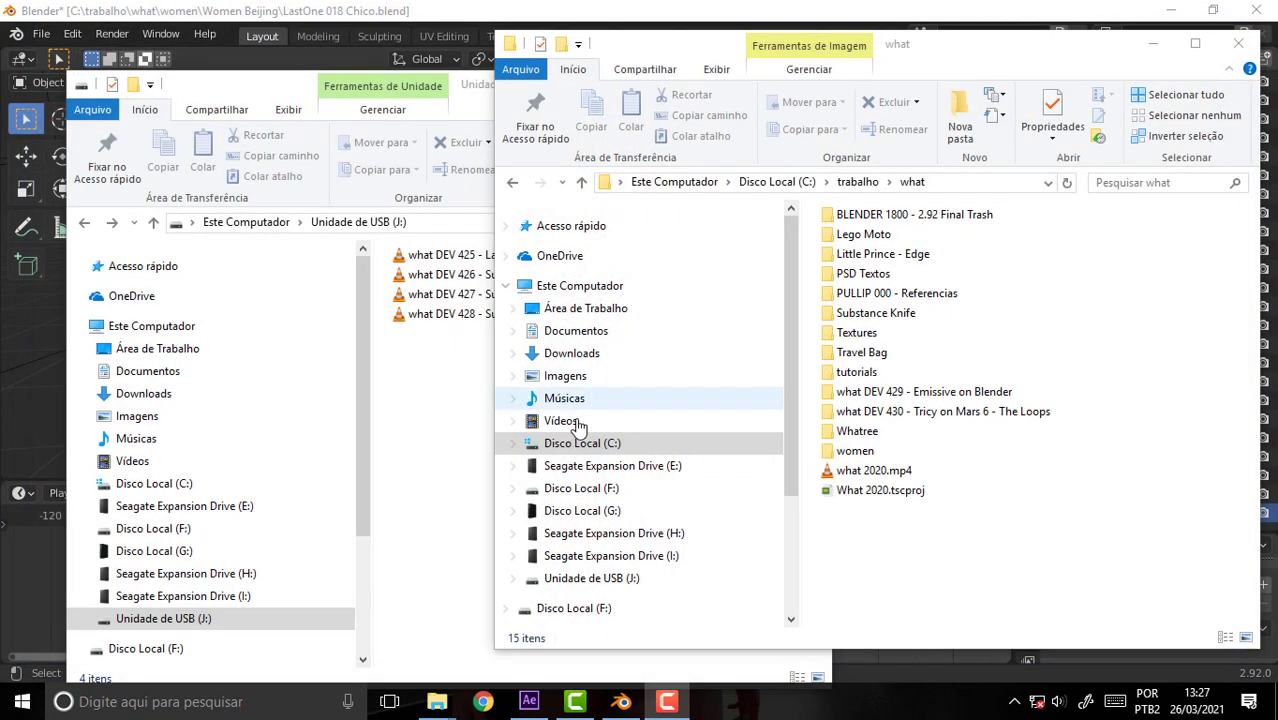
{"action": "left_click", "coordinate": [474, 10]}
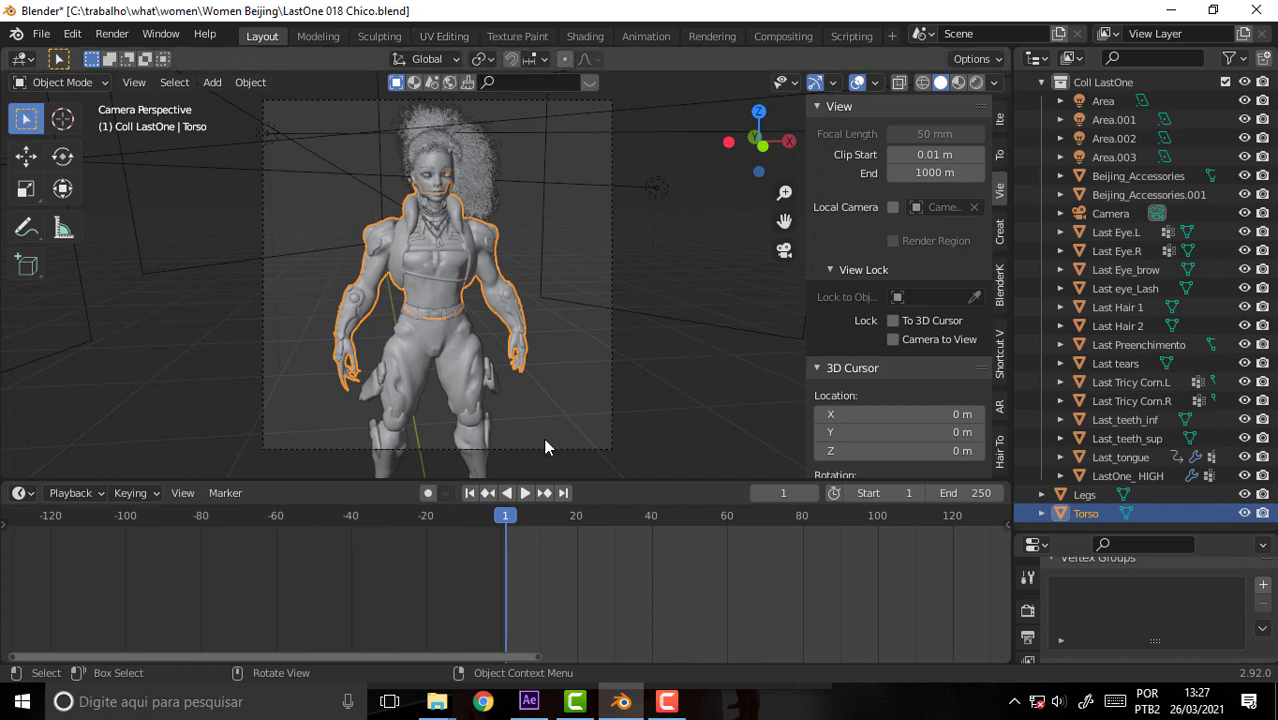
{"action": "left_click", "coordinate": [41, 33]}
Step: Save the scene under the new name 'LastOne 019 Chico Emissive.blend'
{"action": "left_click", "coordinate": [41, 33]}
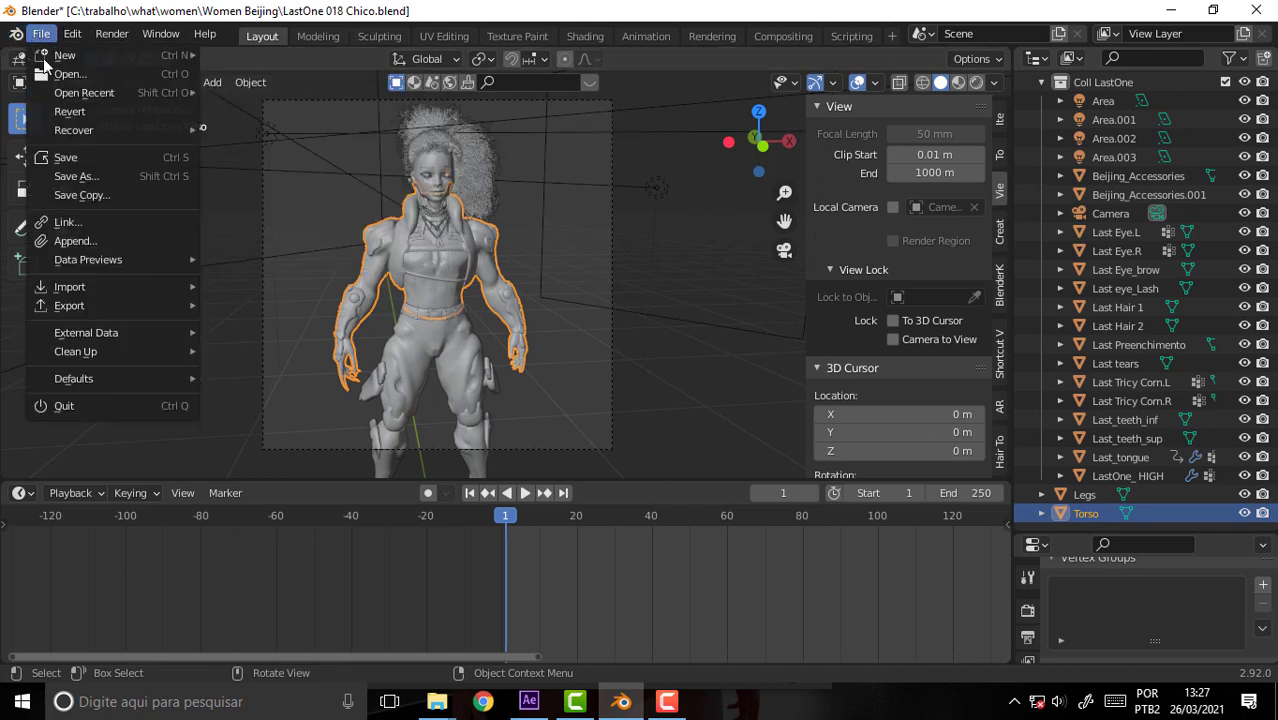
{"action": "left_click", "coordinate": [91, 172]}
{"action": "left_click", "coordinate": [305, 656]}
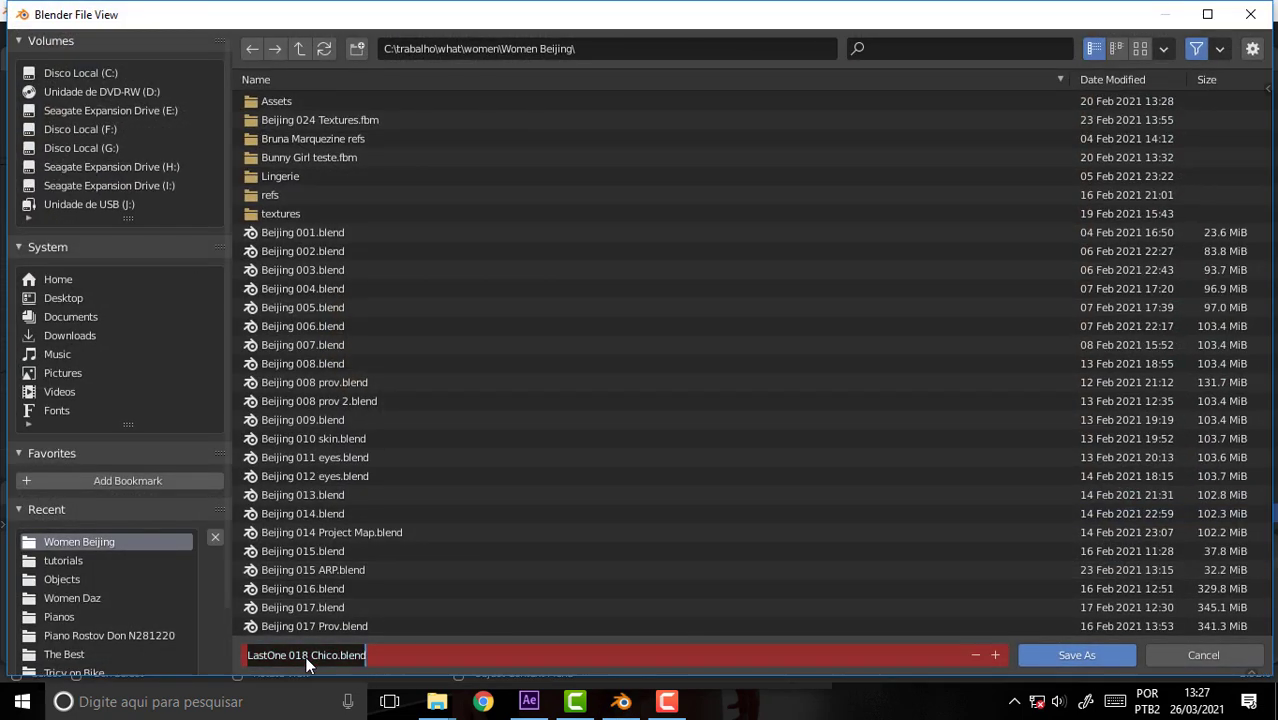
{"action": "left_click", "coordinate": [304, 655]}
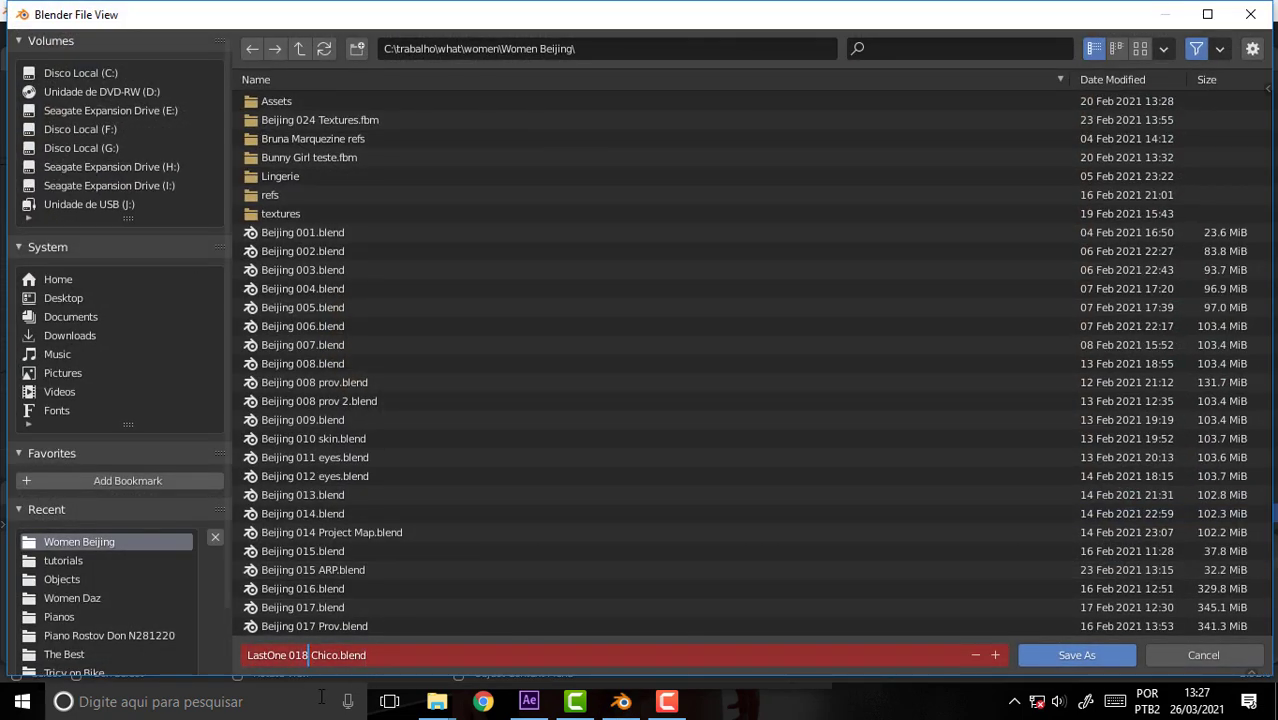
{"action": "key", "text": "BackSpace"}
{"action": "type", "text": "9"}
{"action": "left_click", "coordinate": [338, 658]}
{"action": "type", "text": "En"}
{"action": "type", "text": "issiv"}
{"action": "key", "text": "BackSpace"}
{"action": "key", "text": "BackSpace"}
{"action": "key", "text": "BackSpace"}
{"action": "key", "text": "BackSpace"}
{"action": "key", "text": "BackSpace"}
{"action": "key", "text": "BackSpace"}
{"action": "type", "text": "miss"}
{"action": "type", "text": "ive"}
{"action": "left_click", "coordinate": [1084, 657]}
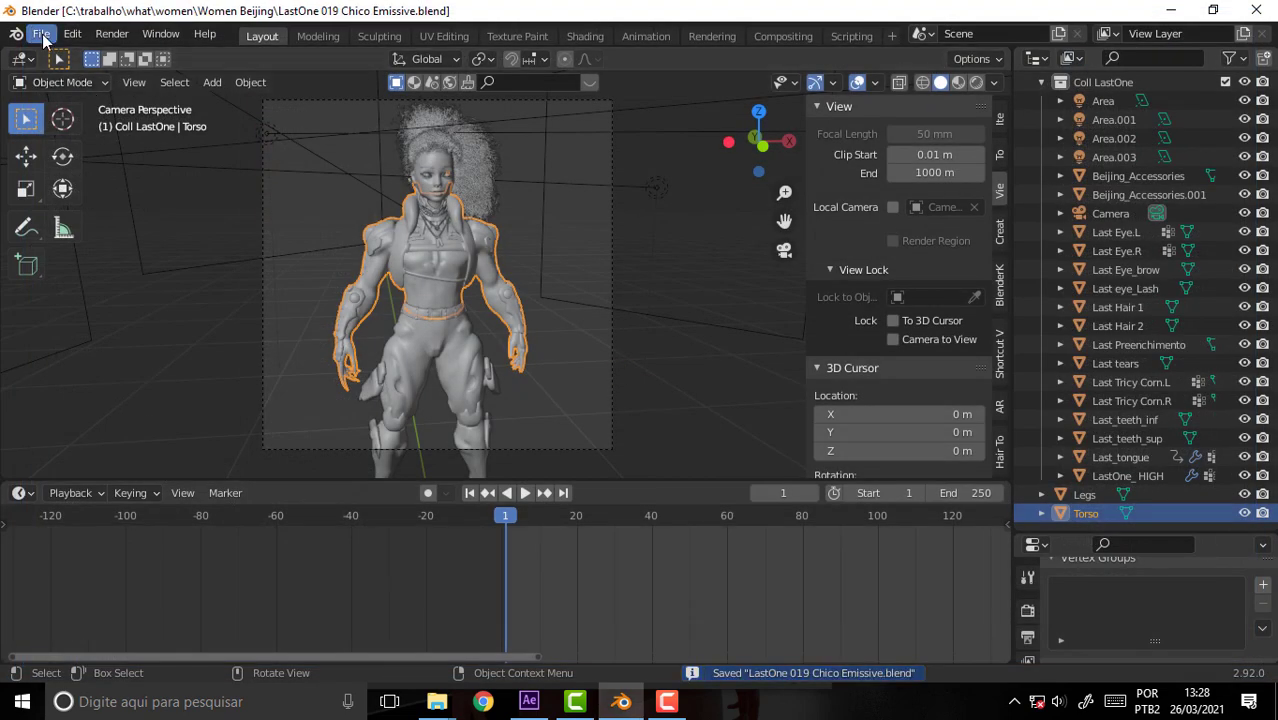
Step: Reopen LastOne 018 Chico.blend from the recent files list
{"action": "left_click", "coordinate": [41, 34]}
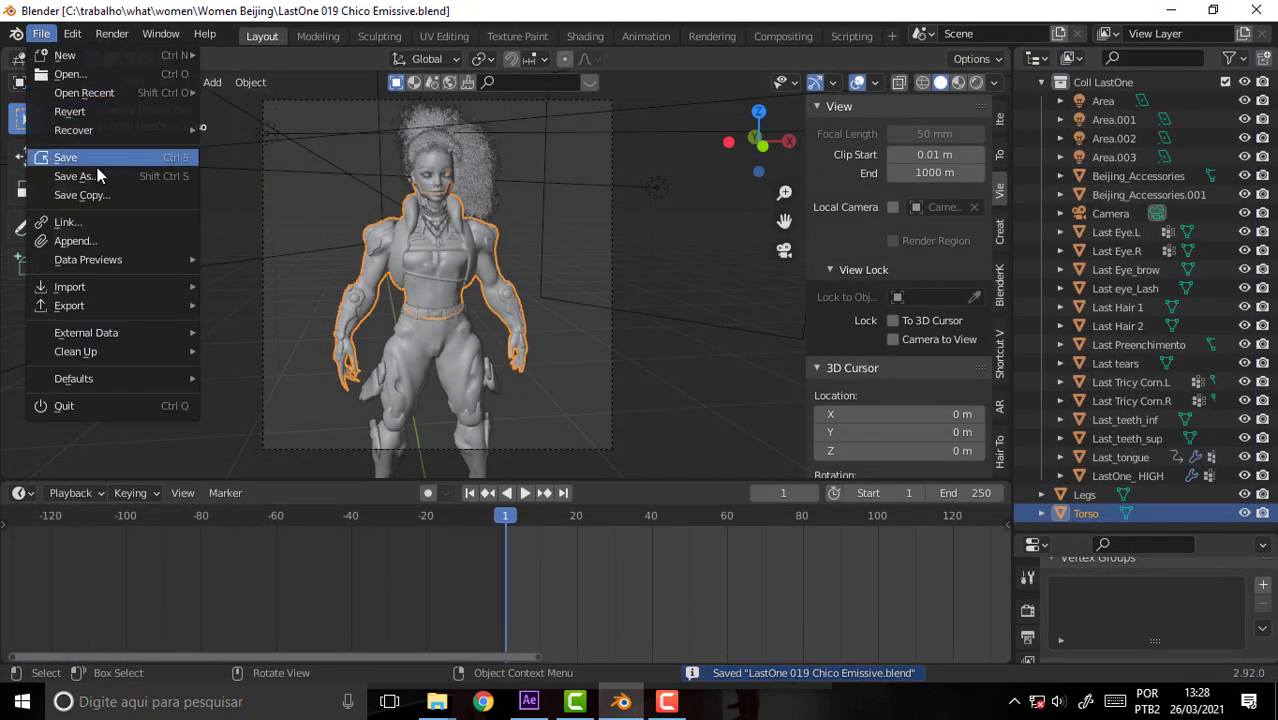
{"action": "mouse_move", "coordinate": [84, 92]}
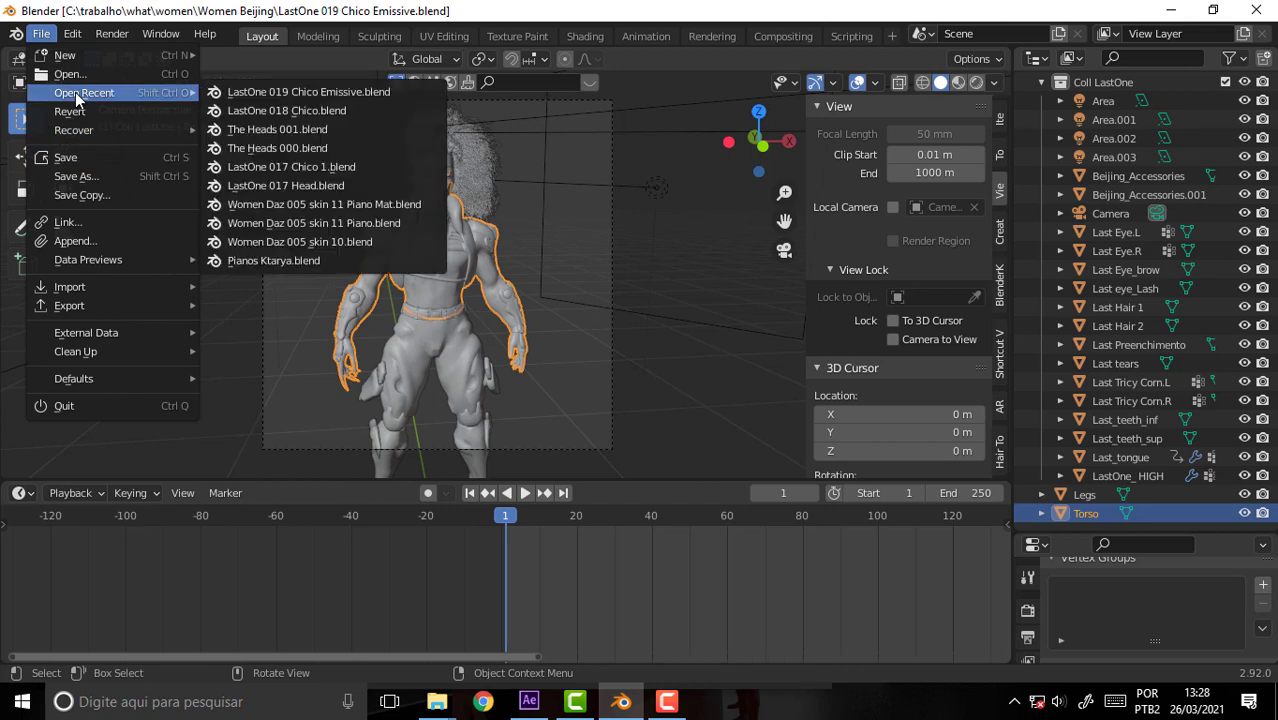
{"action": "left_click", "coordinate": [330, 113]}
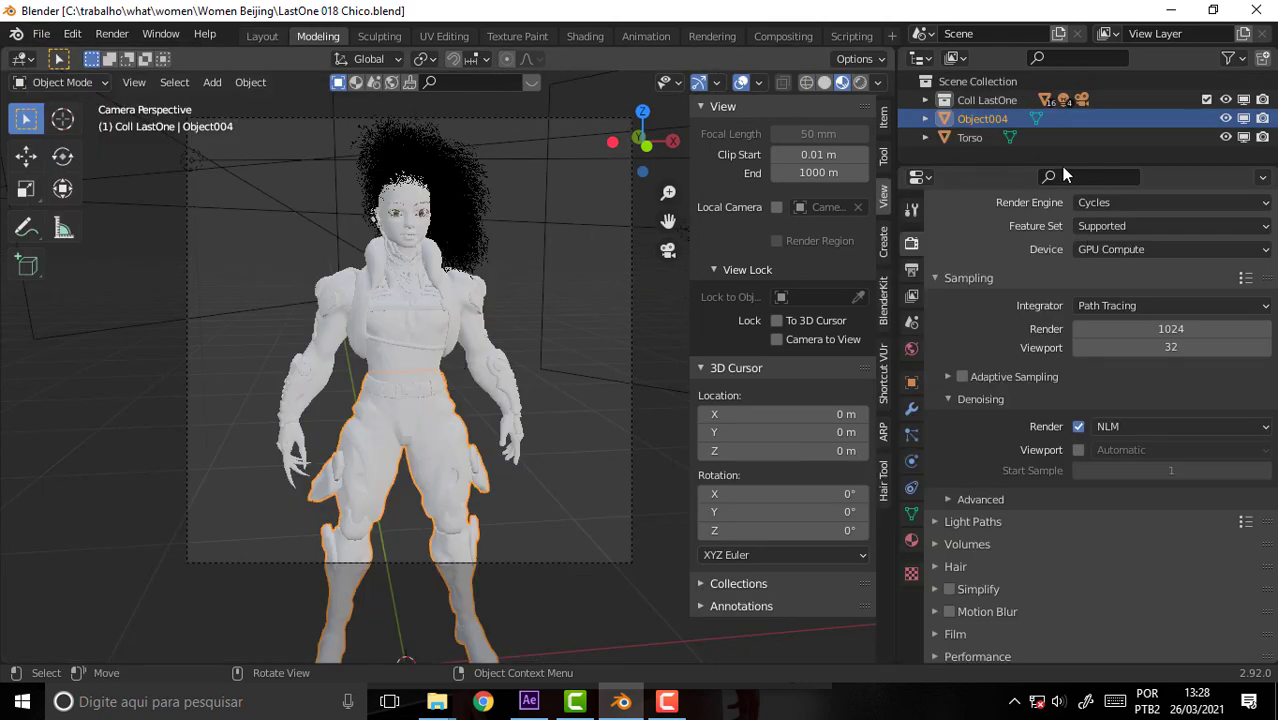
Step: Rename Object004 in the Outliner to 'Legs'
{"action": "double_click", "coordinate": [976, 115]}
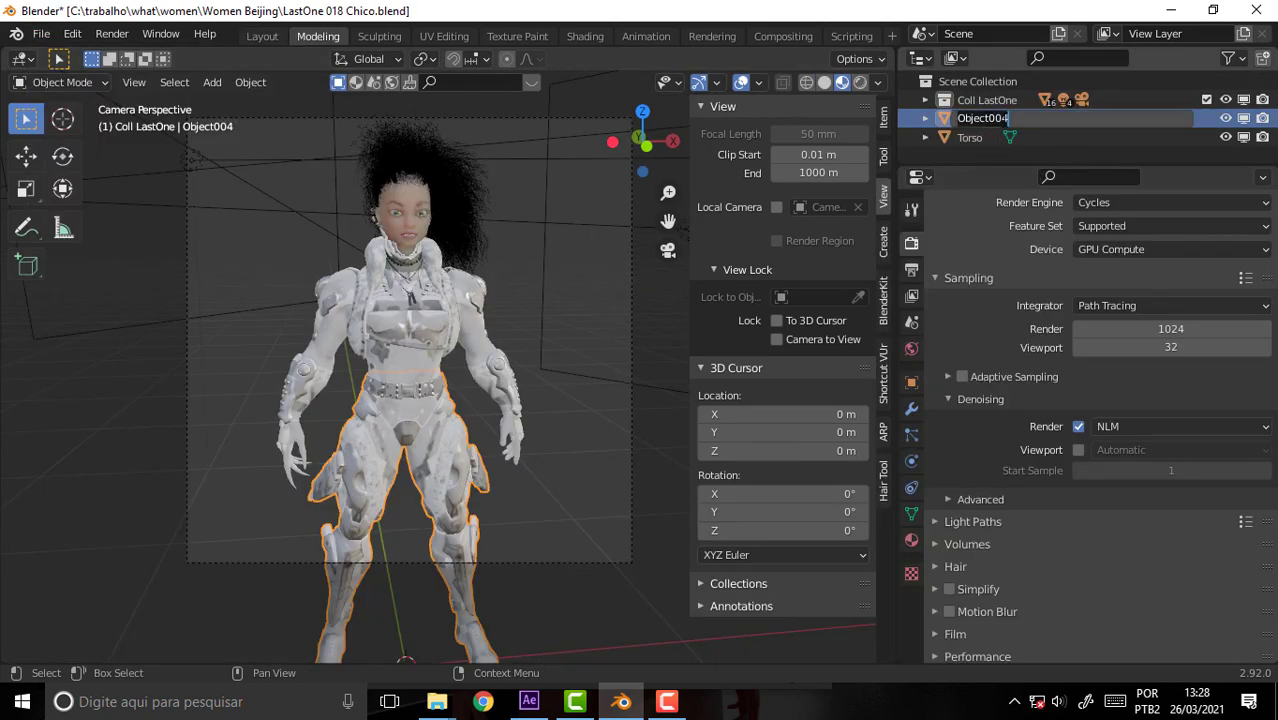
{"action": "type", "text": "Le"}
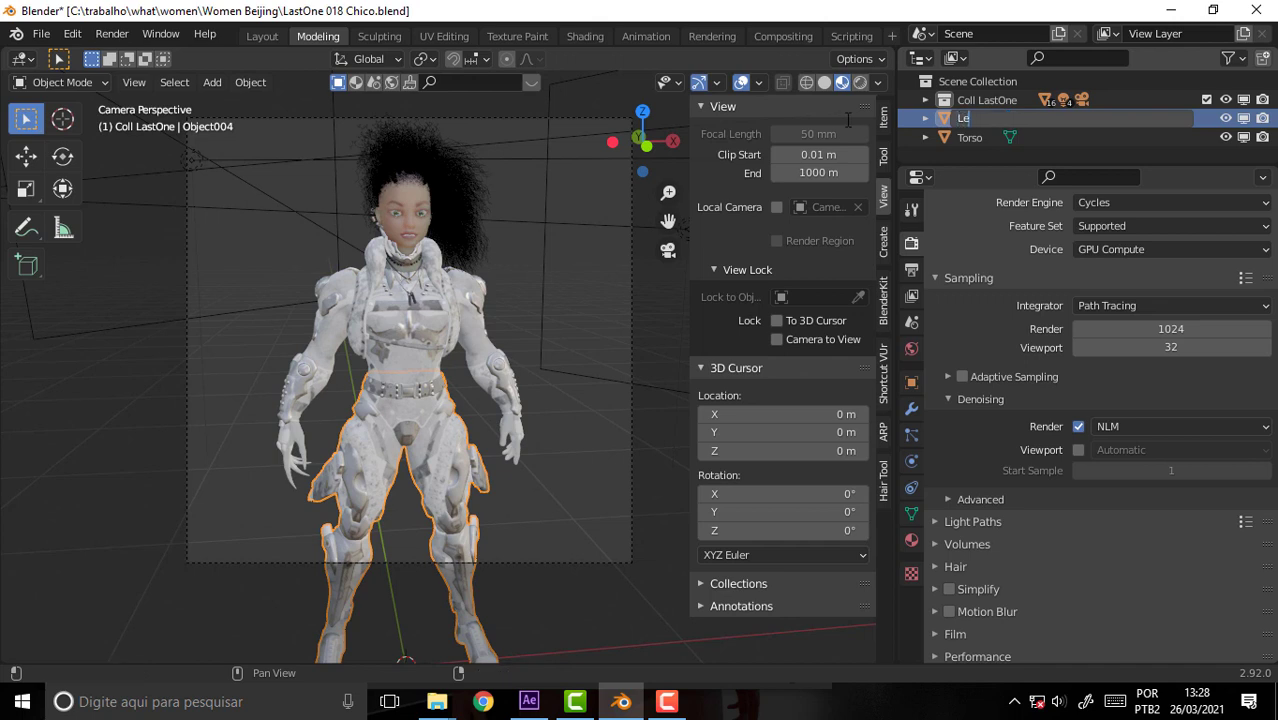
{"action": "type", "text": "gs"}
{"action": "key", "text": "Return"}
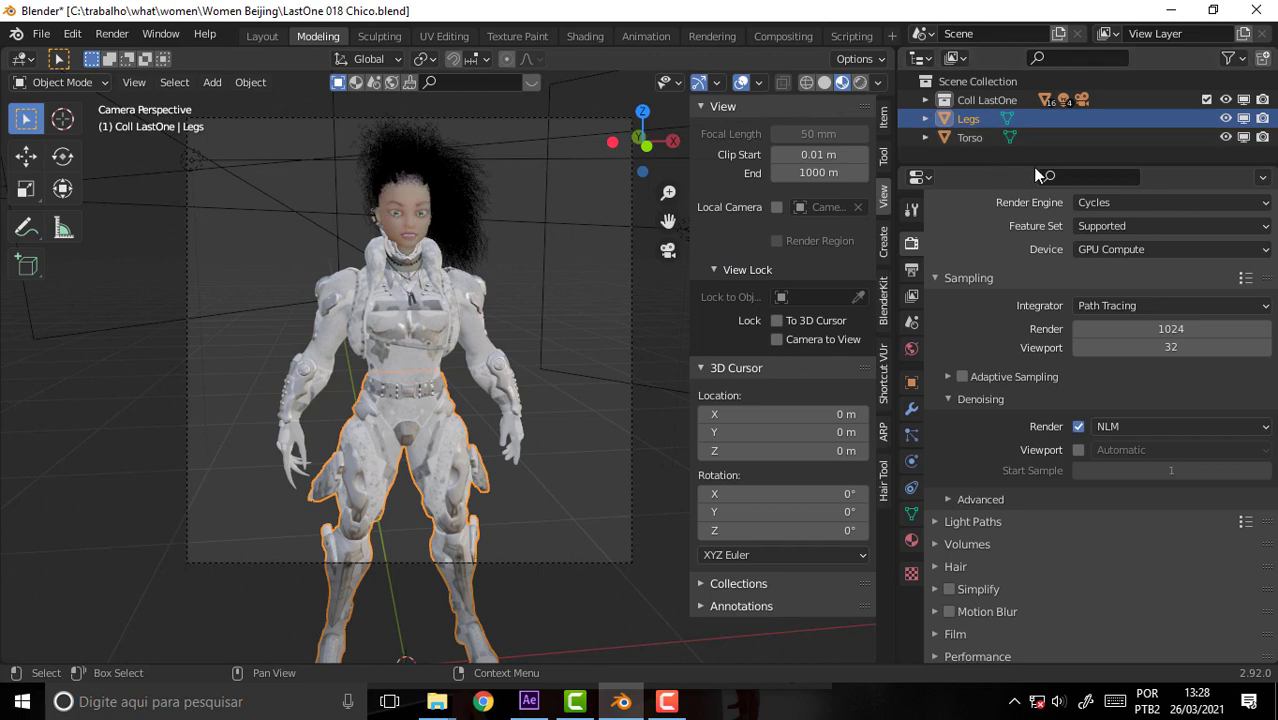
Step: Move the Legs and Torso objects into the Coll LastOne collection
{"action": "left_click_drag", "start_coordinate": [1034, 166], "coordinate": [1030, 328]}
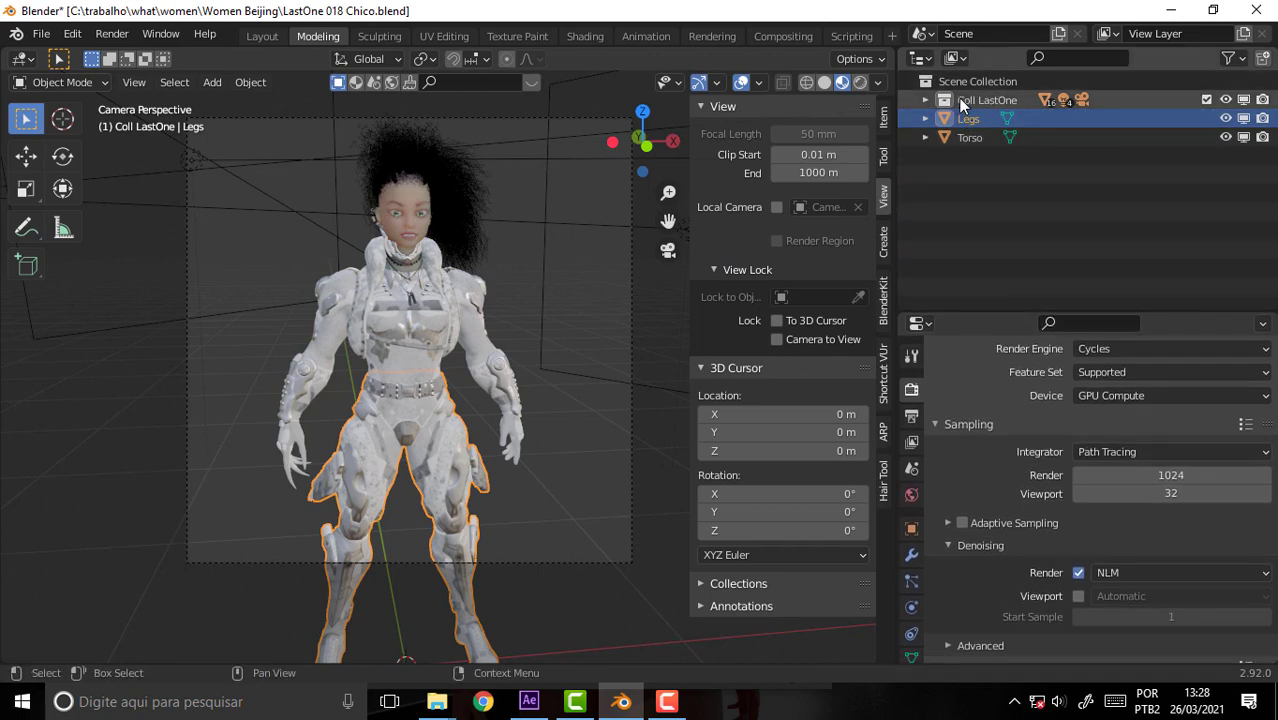
{"action": "left_click", "coordinate": [926, 100]}
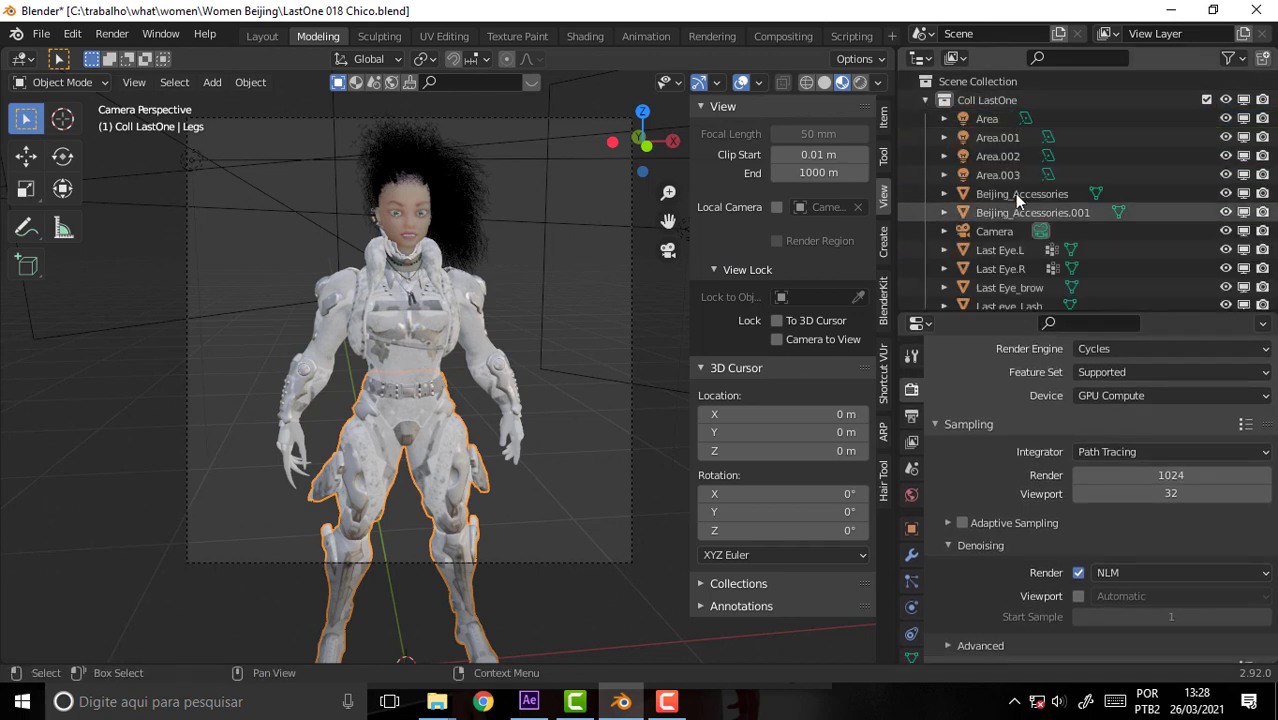
{"action": "left_click", "coordinate": [924, 100]}
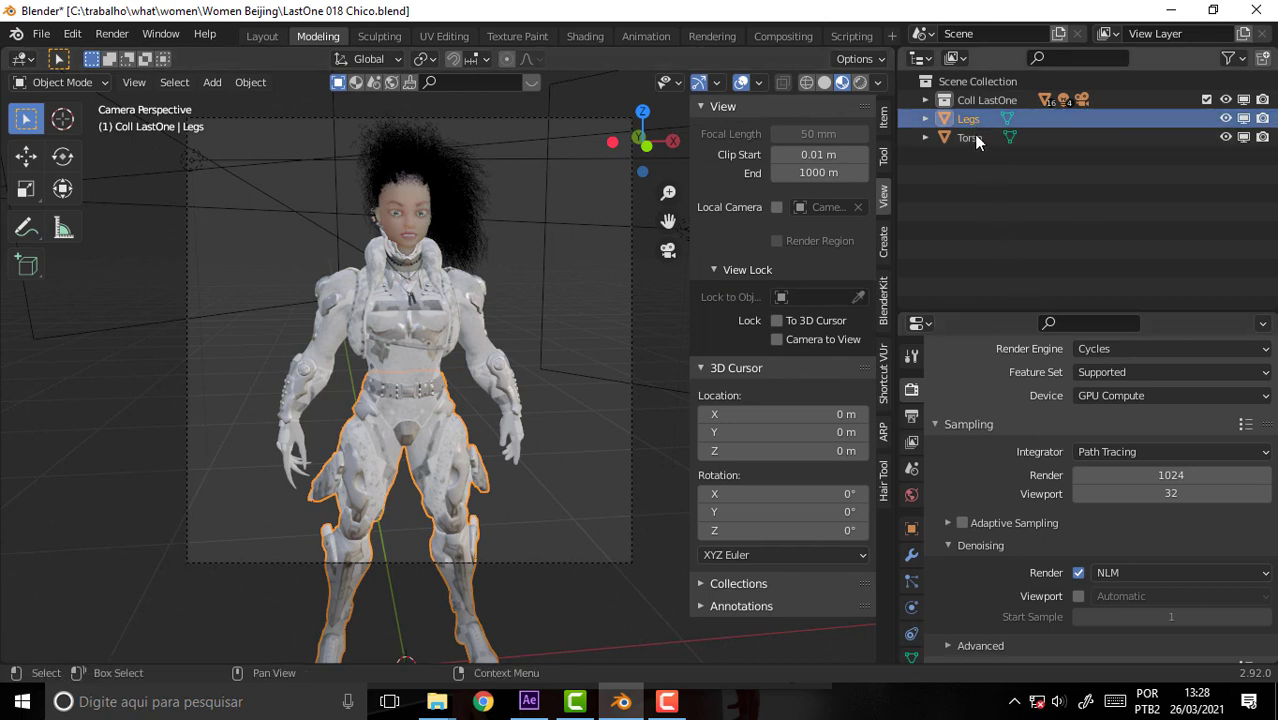
{"action": "left_click_drag", "start_coordinate": [975, 141], "coordinate": [993, 105]}
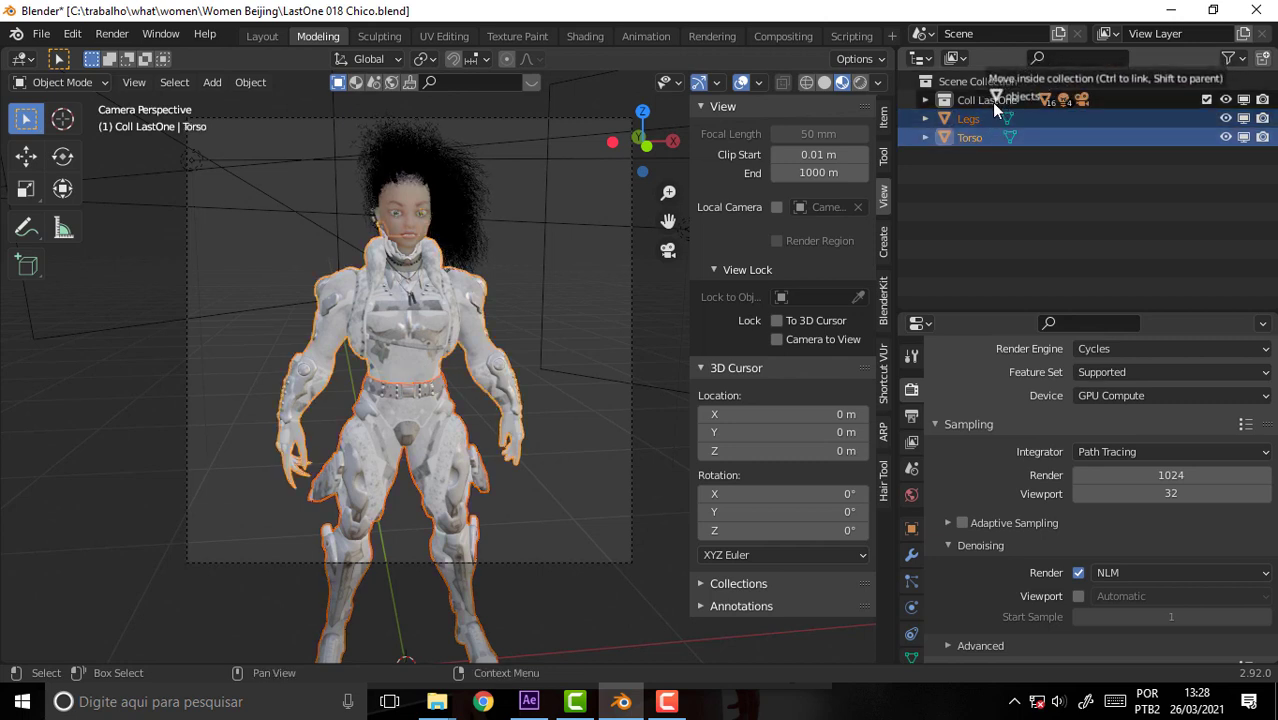
{"action": "left_click", "coordinate": [924, 100]}
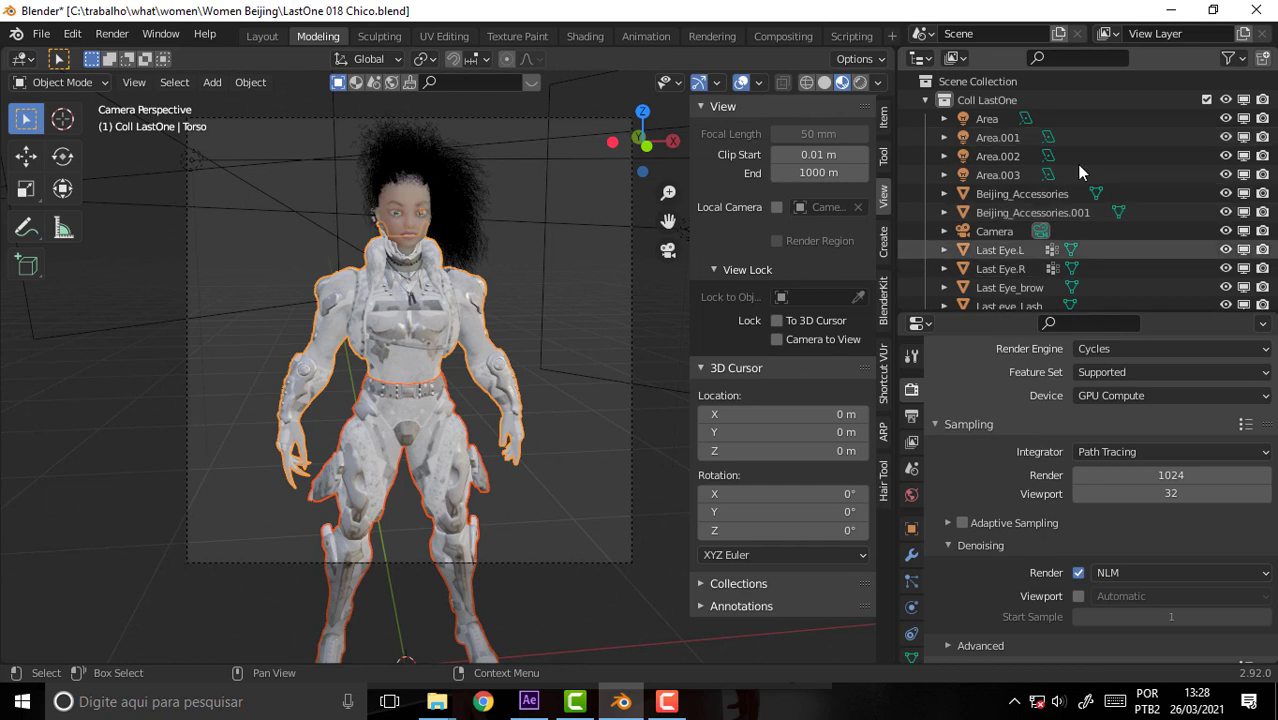
{"action": "left_click", "coordinate": [924, 100]}
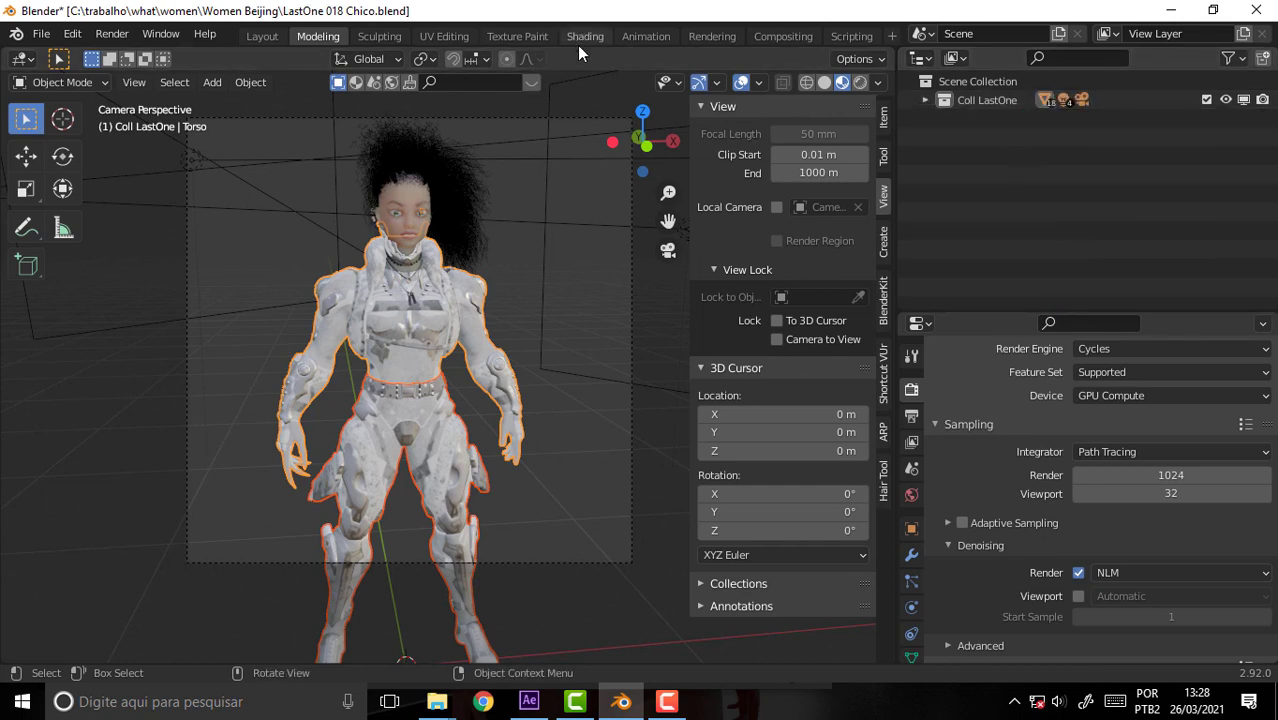
Step: Select only the Torso and view its M_Torso material in the Shading workspace
{"action": "left_click", "coordinate": [348, 335]}
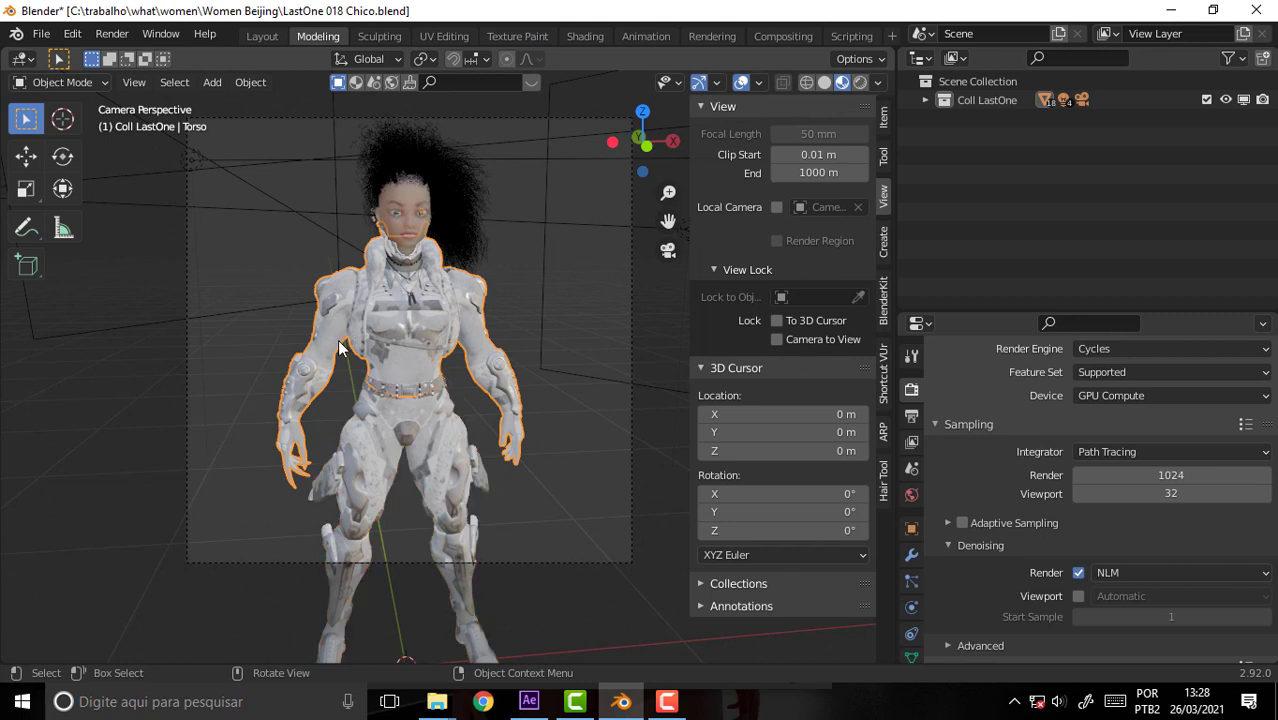
{"action": "left_click", "coordinate": [930, 100]}
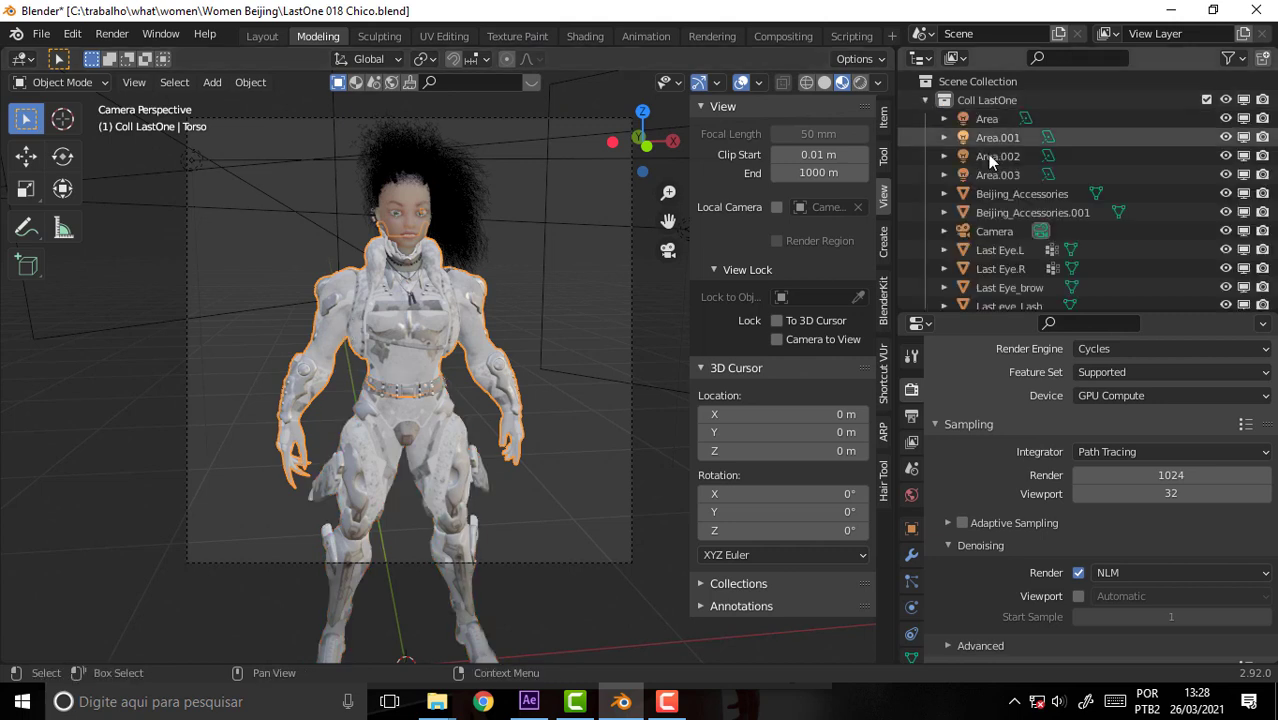
{"action": "scroll", "coordinate": [1067, 167], "scroll_direction": "down", "scroll_amount": 8}
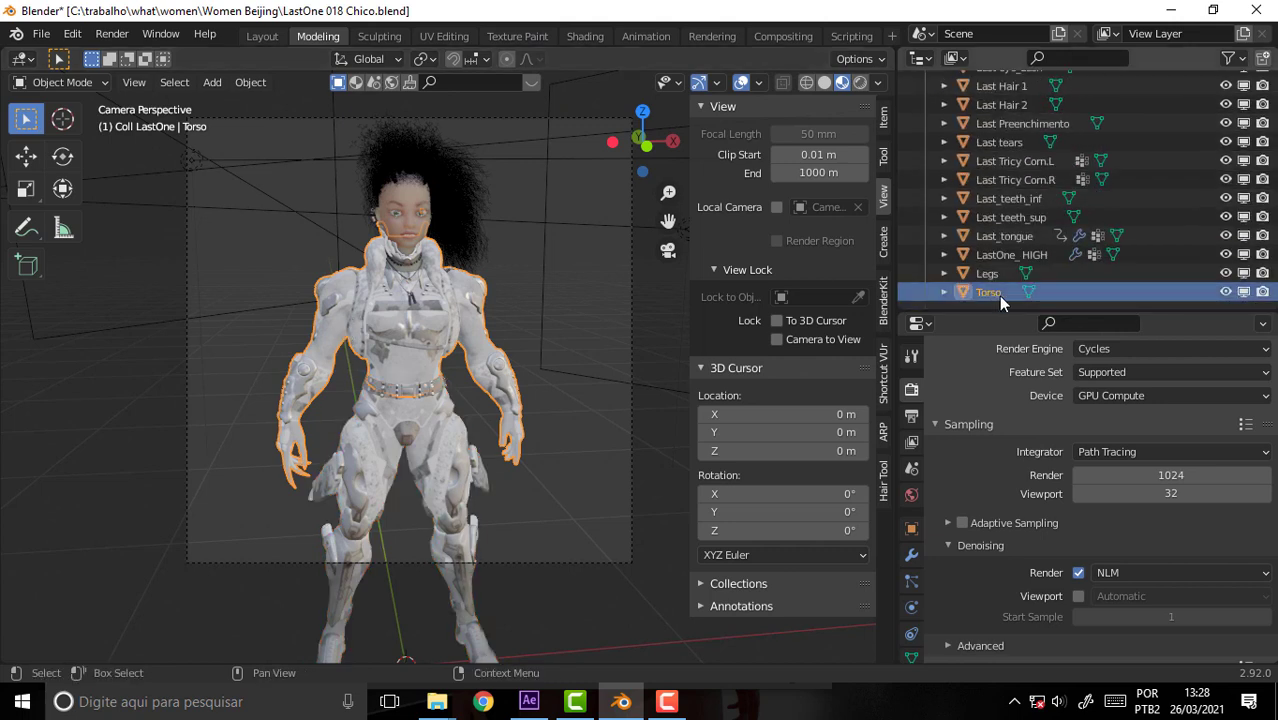
{"action": "left_click", "coordinate": [584, 37]}
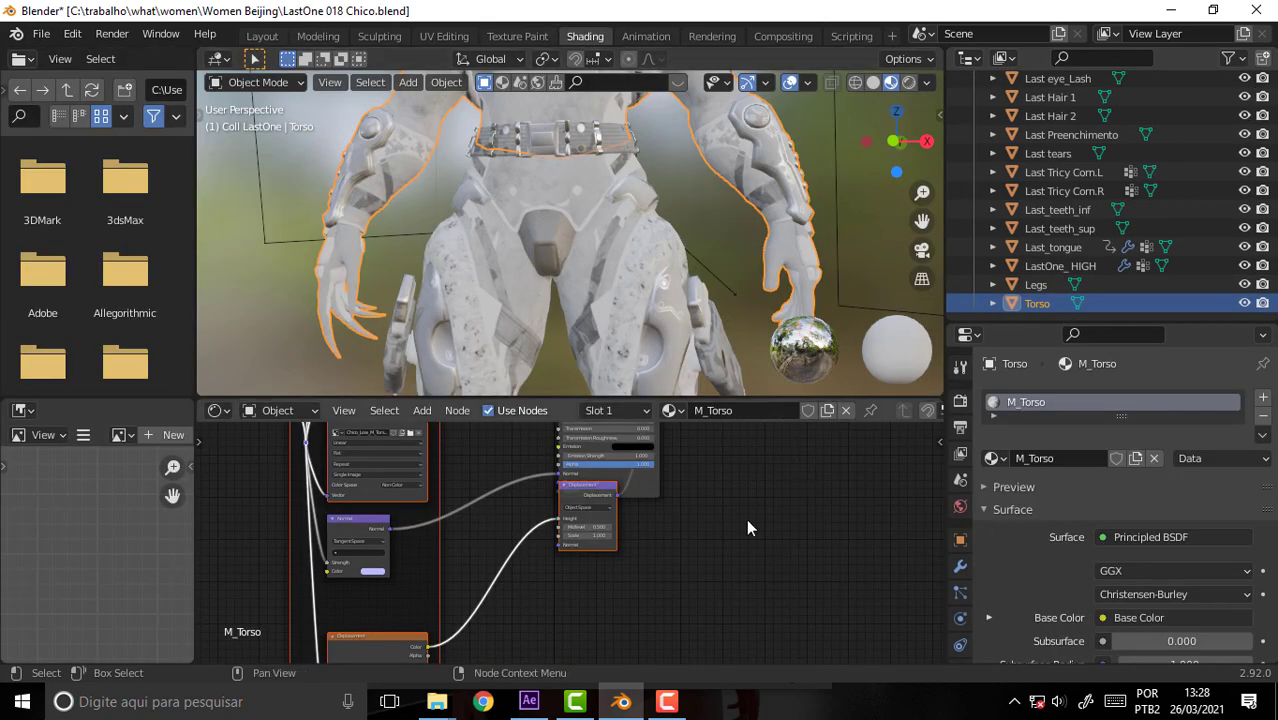
{"action": "mouse_move", "coordinate": [749, 509]}
{"action": "middle_mouse_down"}
{"action": "mouse_move", "coordinate": [824, 539]}
{"action": "mouse_move", "coordinate": [834, 481]}
{"action": "mouse_move", "coordinate": [868, 496]}
{"action": "middle_mouse_up"}
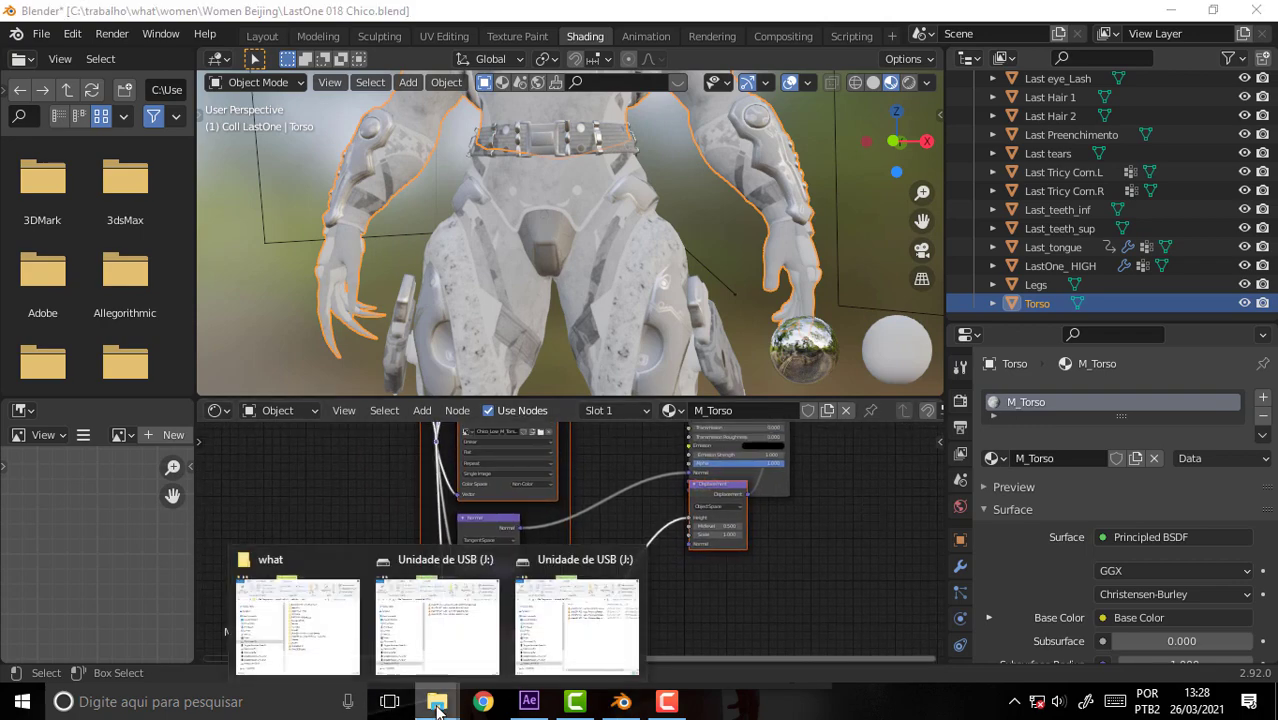
{"action": "mouse_move", "coordinate": [437, 701]}
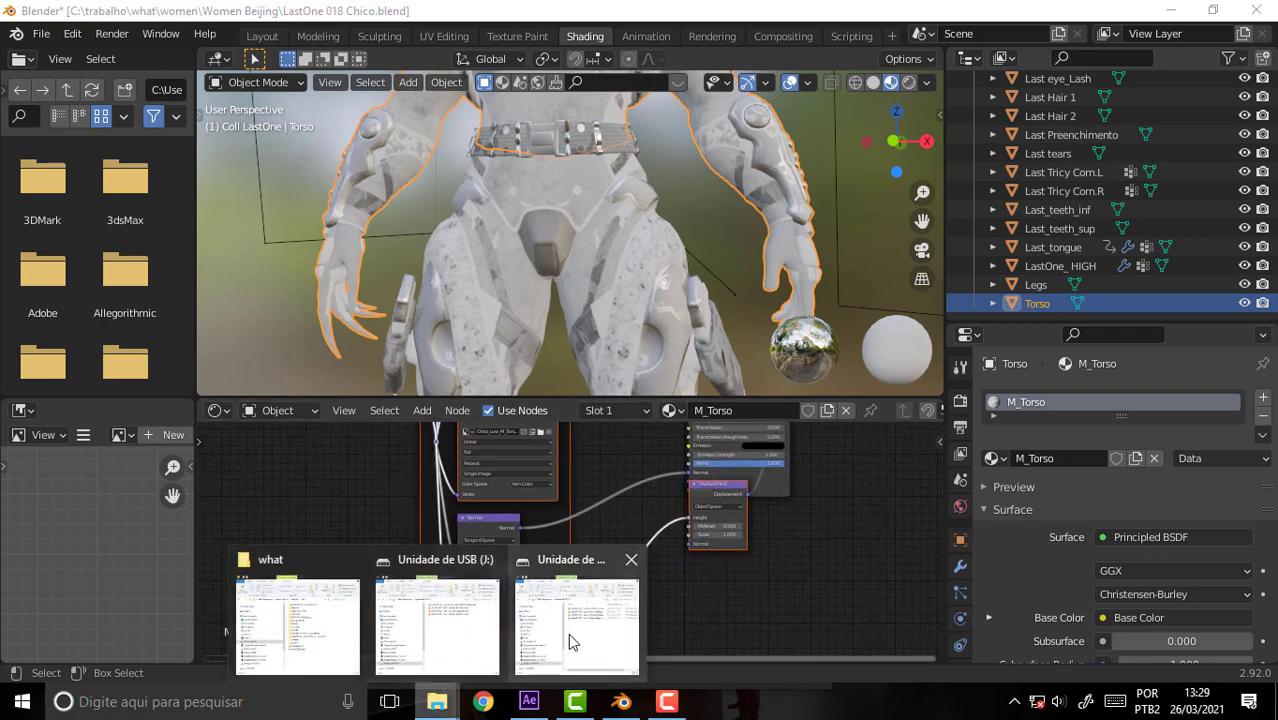
Step: Open women > Women Beijing in Explorer and scroll down to the Chico_Low Torso texture maps
{"action": "left_click", "coordinate": [577, 630]}
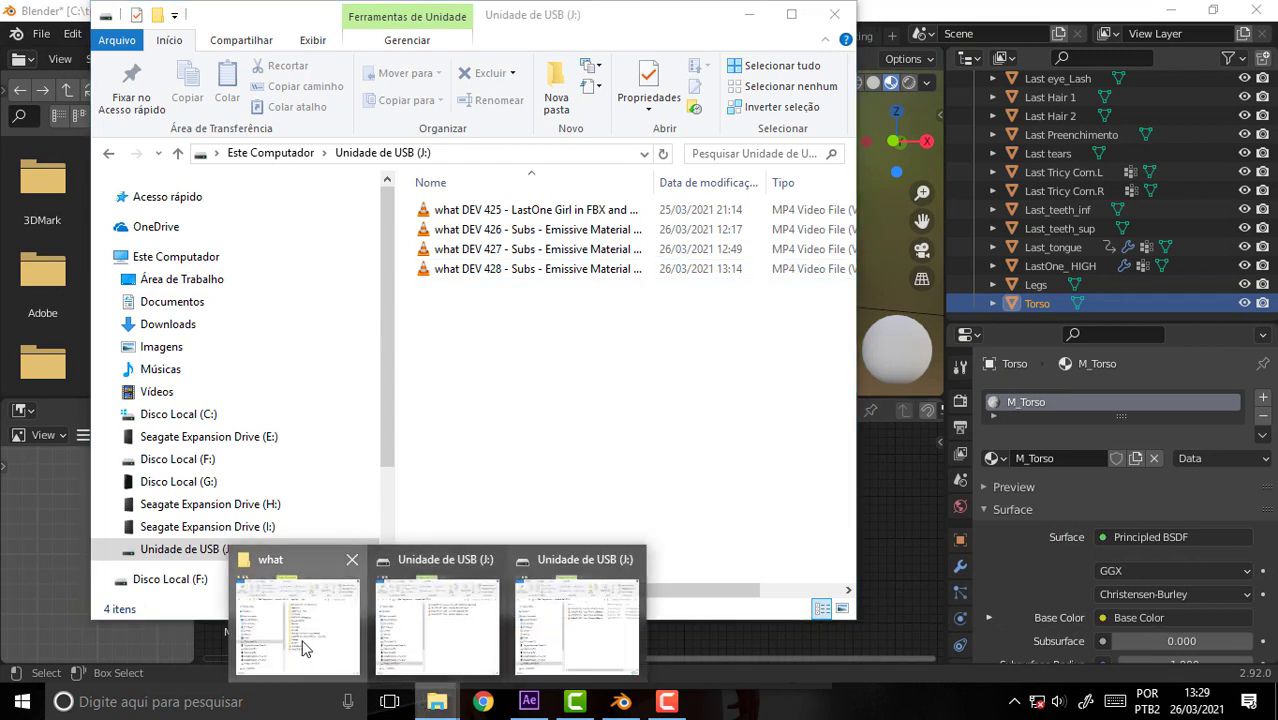
{"action": "left_click", "coordinate": [302, 645]}
{"action": "left_click", "coordinate": [856, 452]}
{"action": "double_click", "coordinate": [858, 456]}
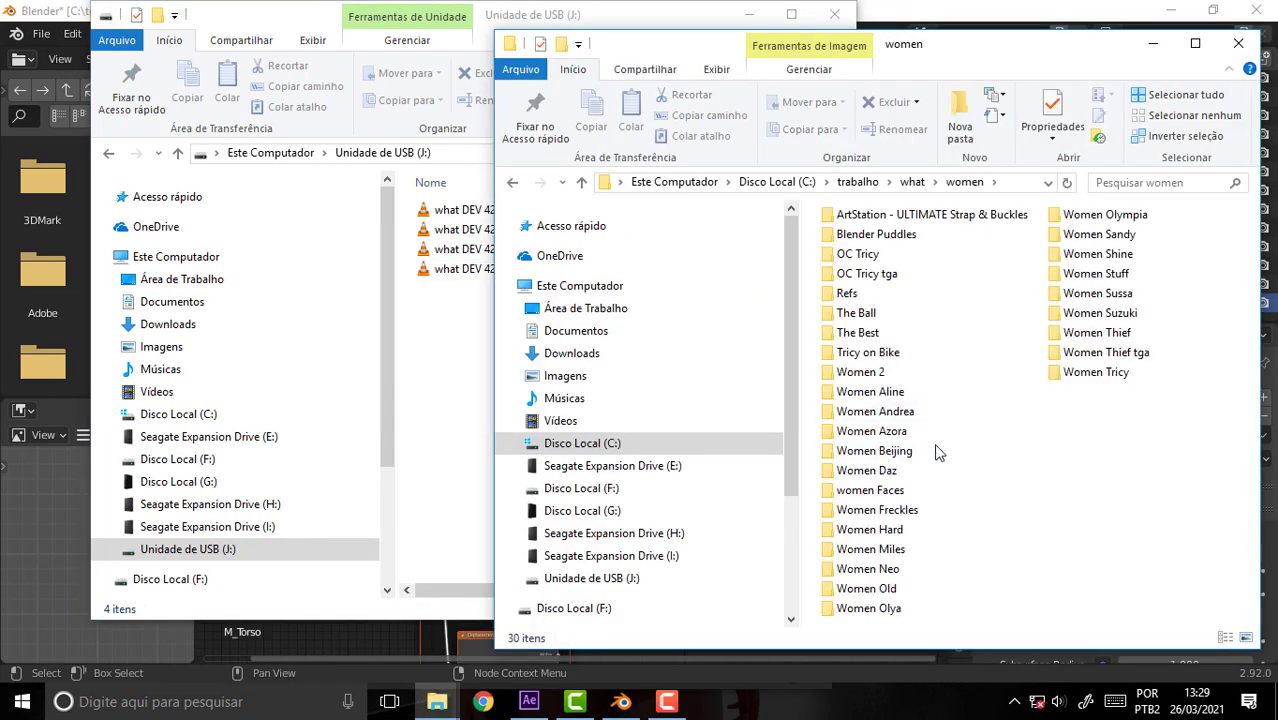
{"action": "double_click", "coordinate": [905, 452]}
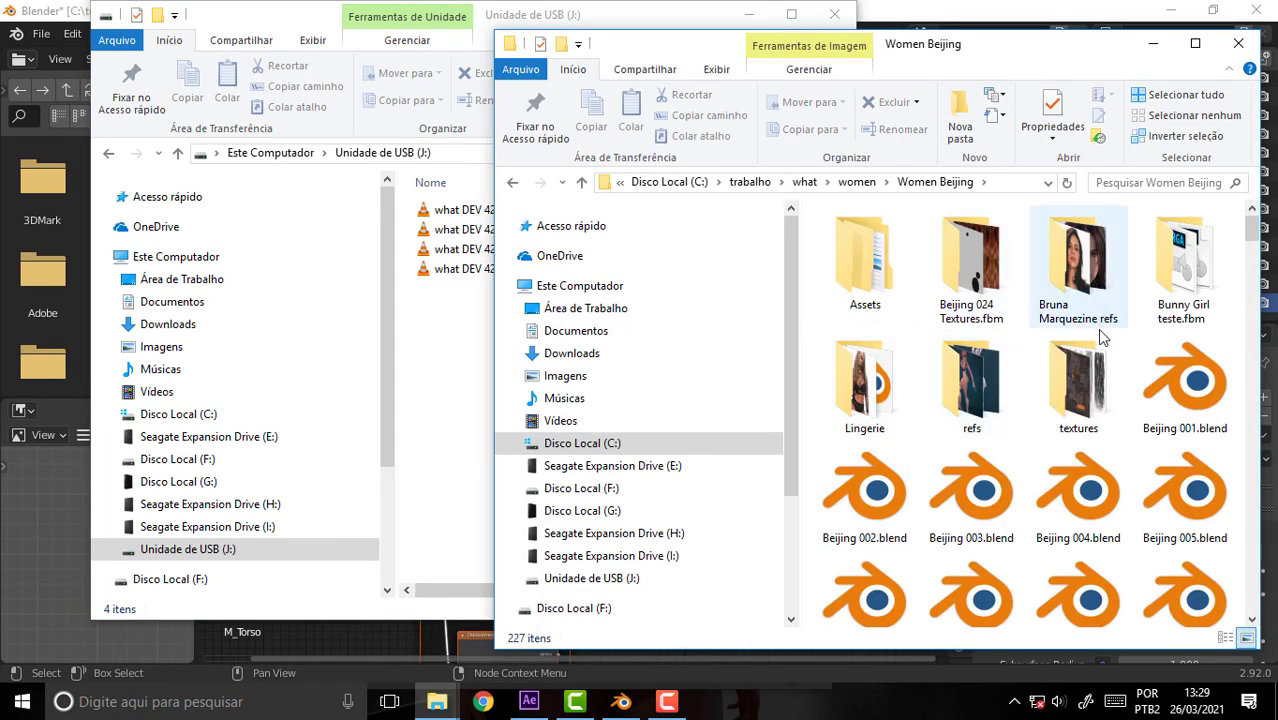
{"action": "left_click_drag", "start_coordinate": [1254, 228], "coordinate": [1255, 337]}
{"action": "scroll", "coordinate": [1184, 366], "scroll_direction": "down", "scroll_amount": 5}
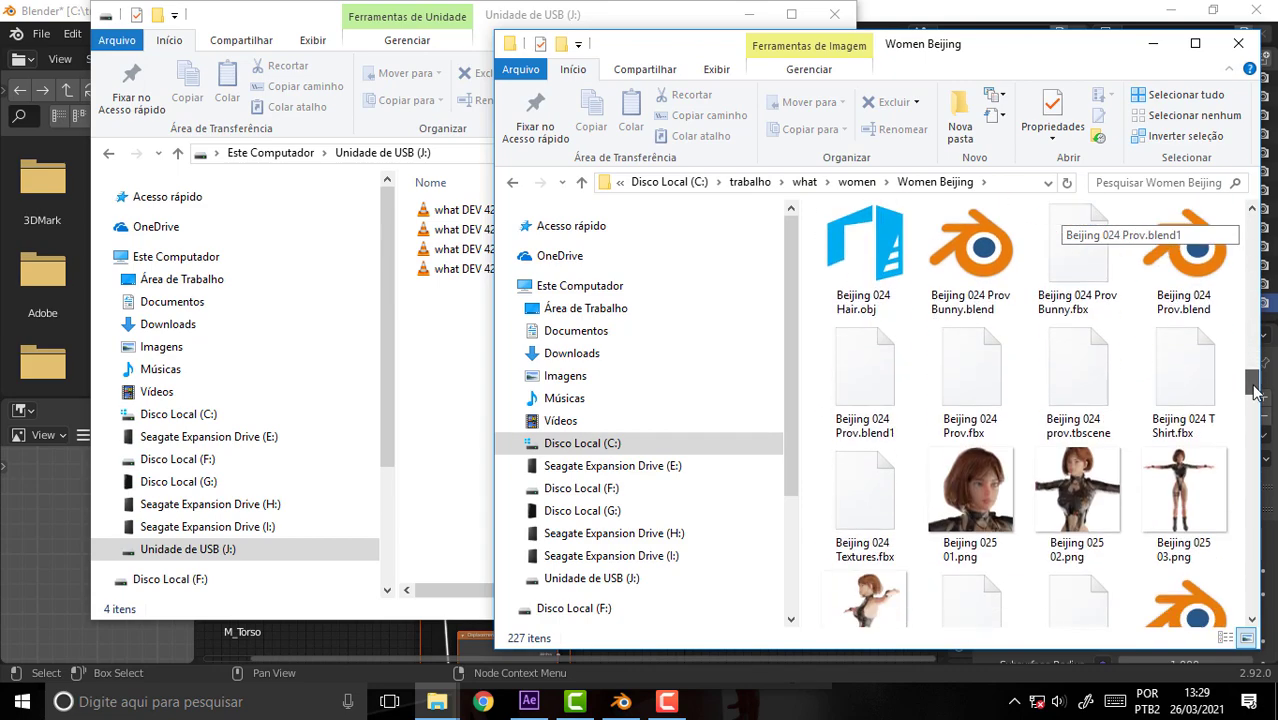
{"action": "scroll", "coordinate": [1184, 366], "scroll_direction": "down", "scroll_amount": 5}
{"action": "scroll", "coordinate": [1184, 366], "scroll_direction": "down", "scroll_amount": 1}
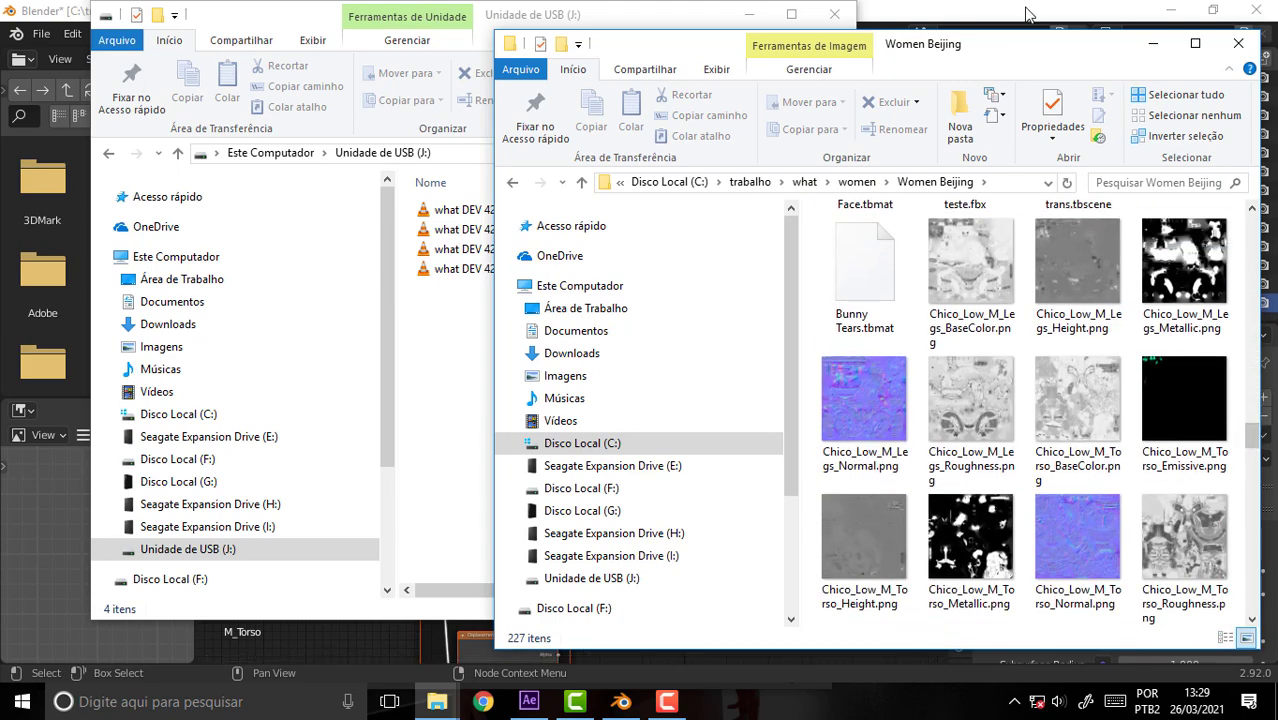
{"action": "left_click", "coordinate": [621, 701]}
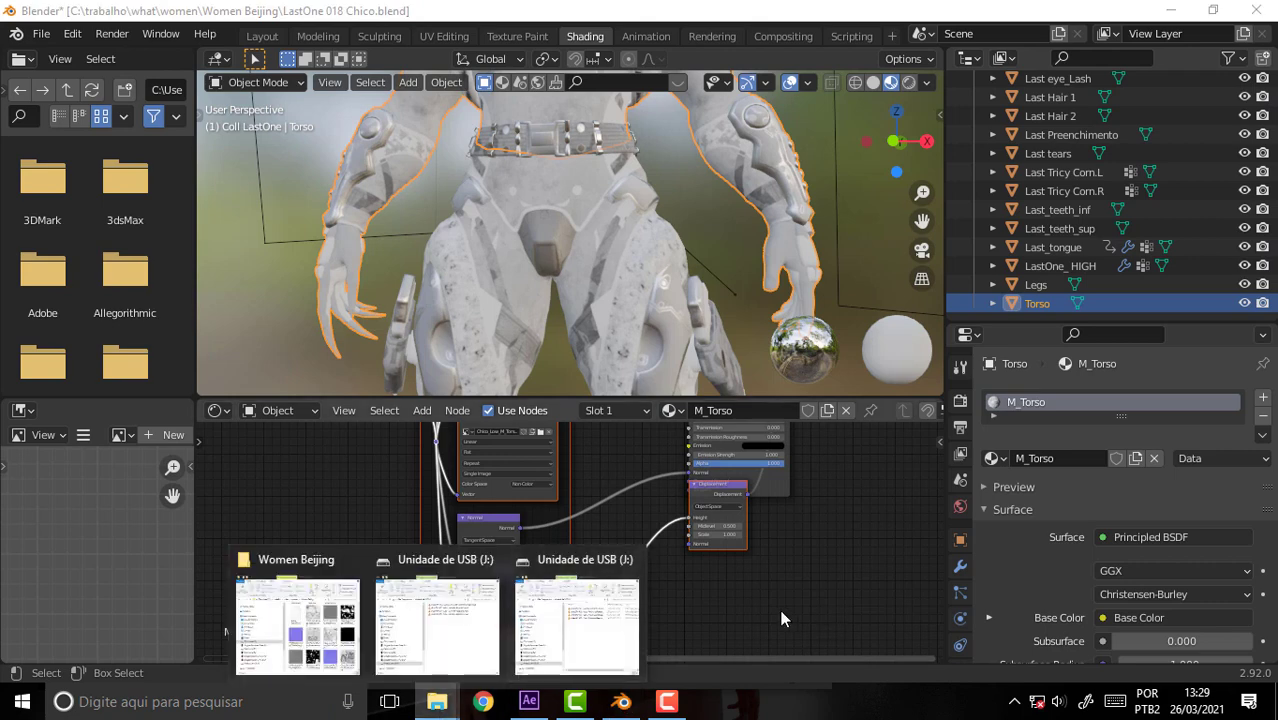
Step: Add Chico_Low_M_Torso_Emissive.png as an image node and link its Color to the Principled BSDF Emission
{"action": "left_click", "coordinate": [310, 612]}
{"action": "left_click_drag", "start_coordinate": [1187, 376], "coordinate": [294, 551]}
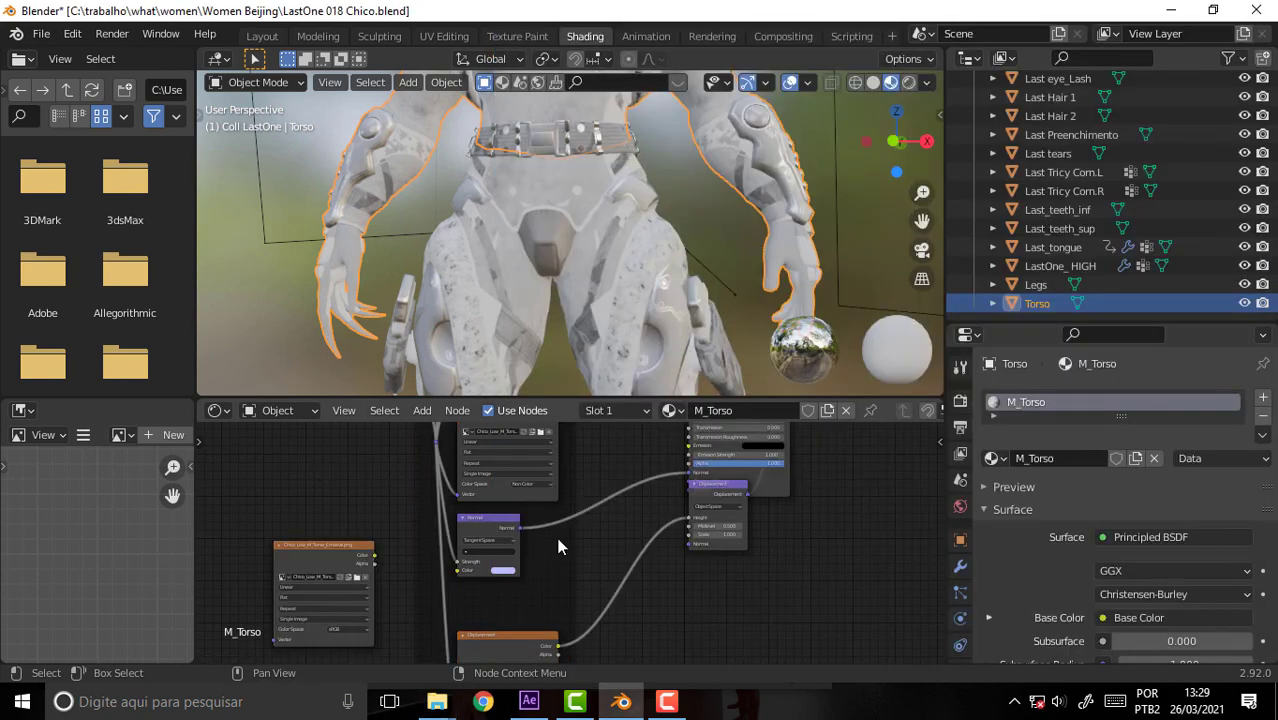
{"action": "left_click_drag", "start_coordinate": [714, 494], "coordinate": [736, 532]}
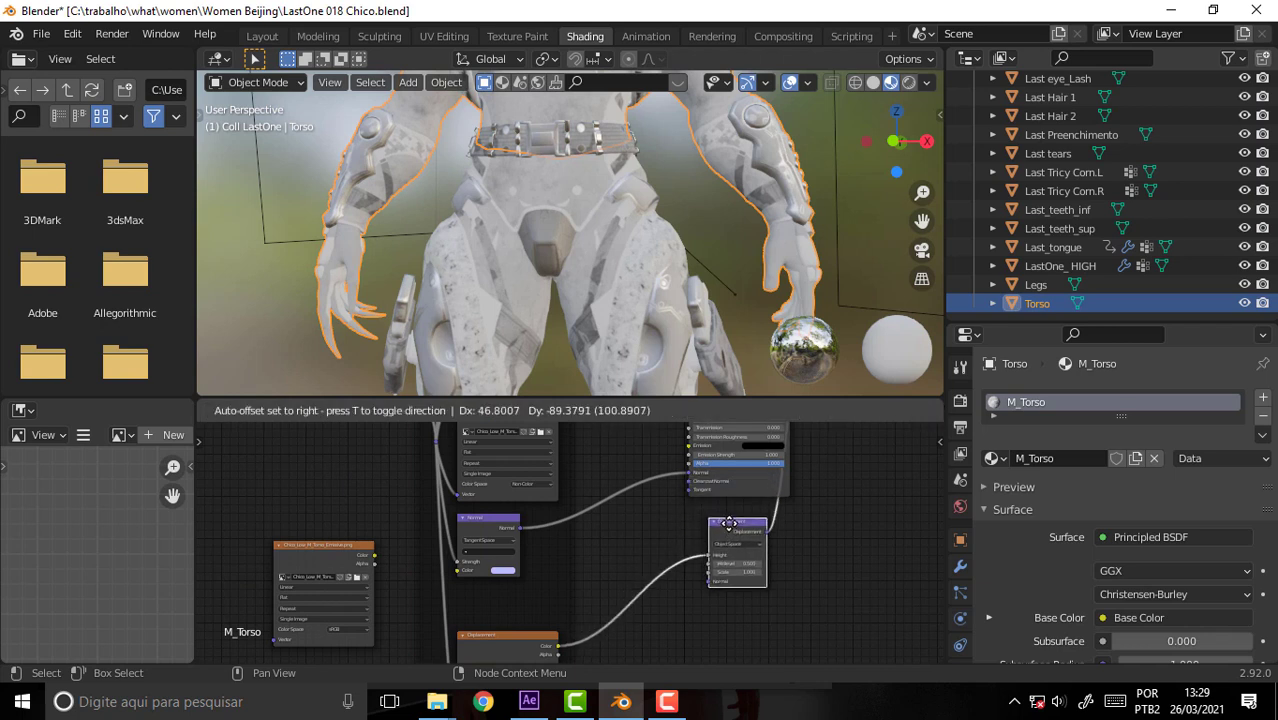
{"action": "left_click_drag", "start_coordinate": [373, 556], "coordinate": [690, 446]}
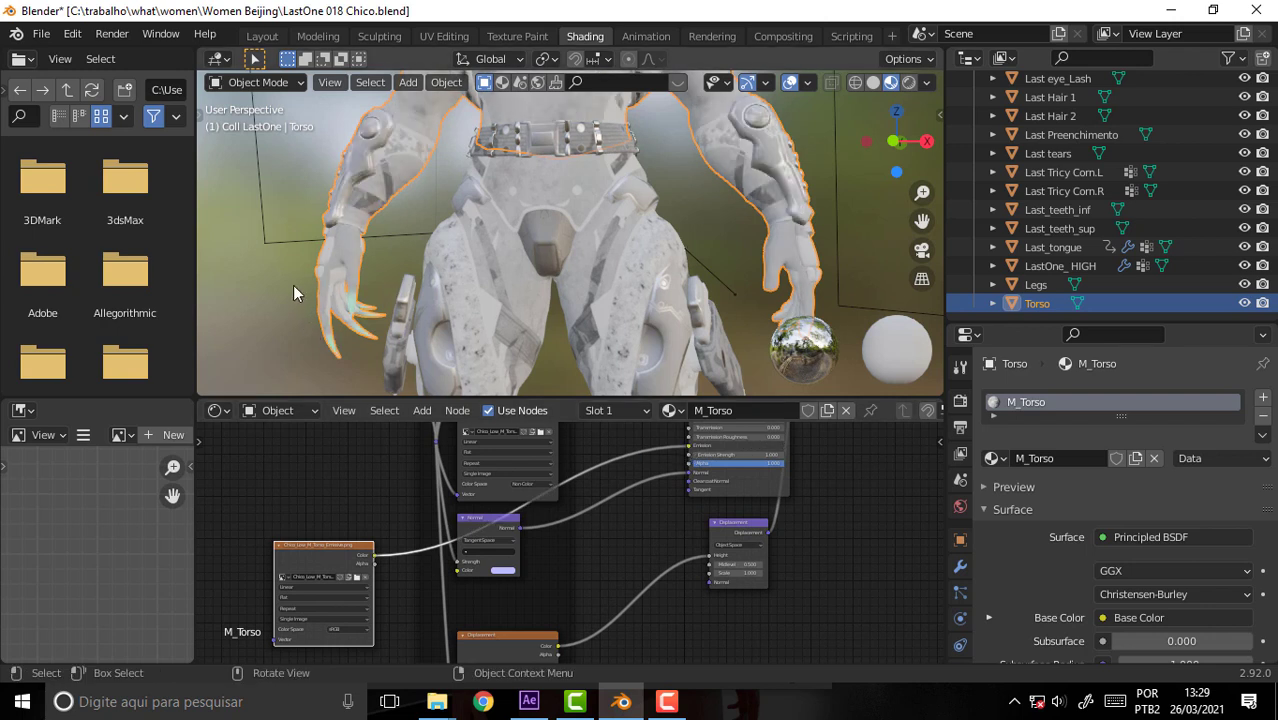
Step: Set the Principled BSDF Emission Strength to 100
{"action": "left_click", "coordinate": [753, 455]}
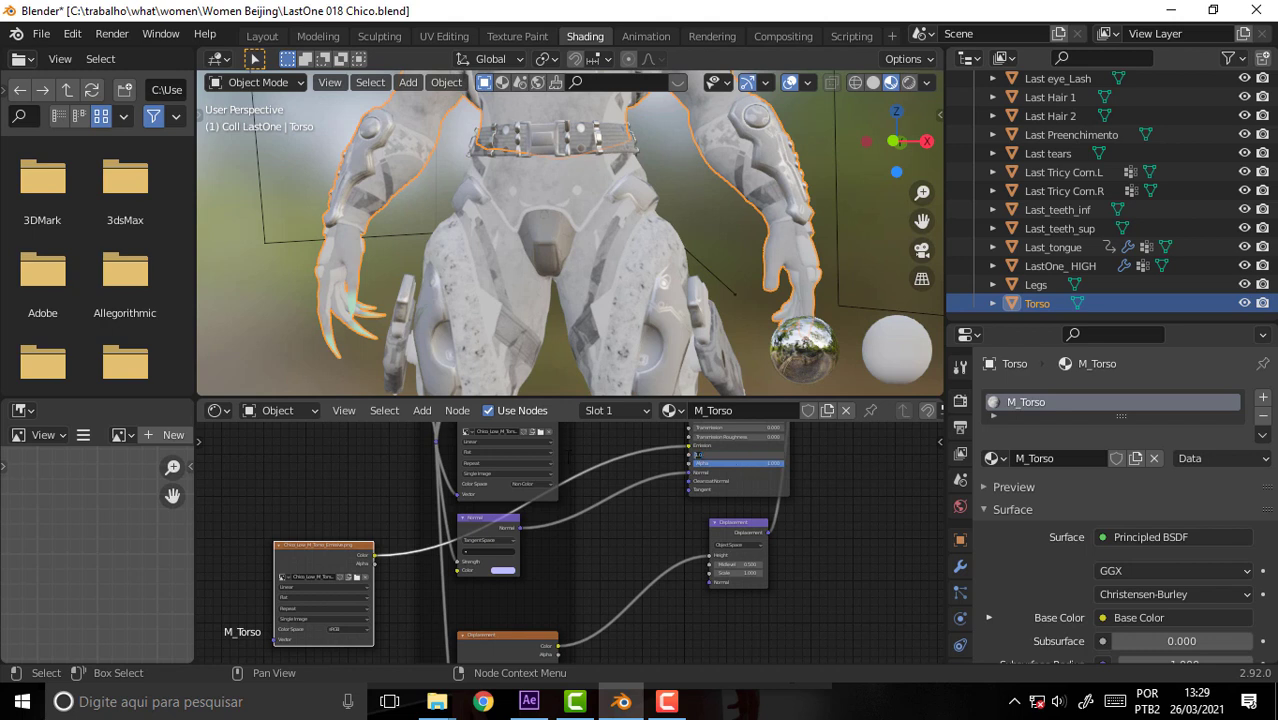
{"action": "key", "text": "Return"}
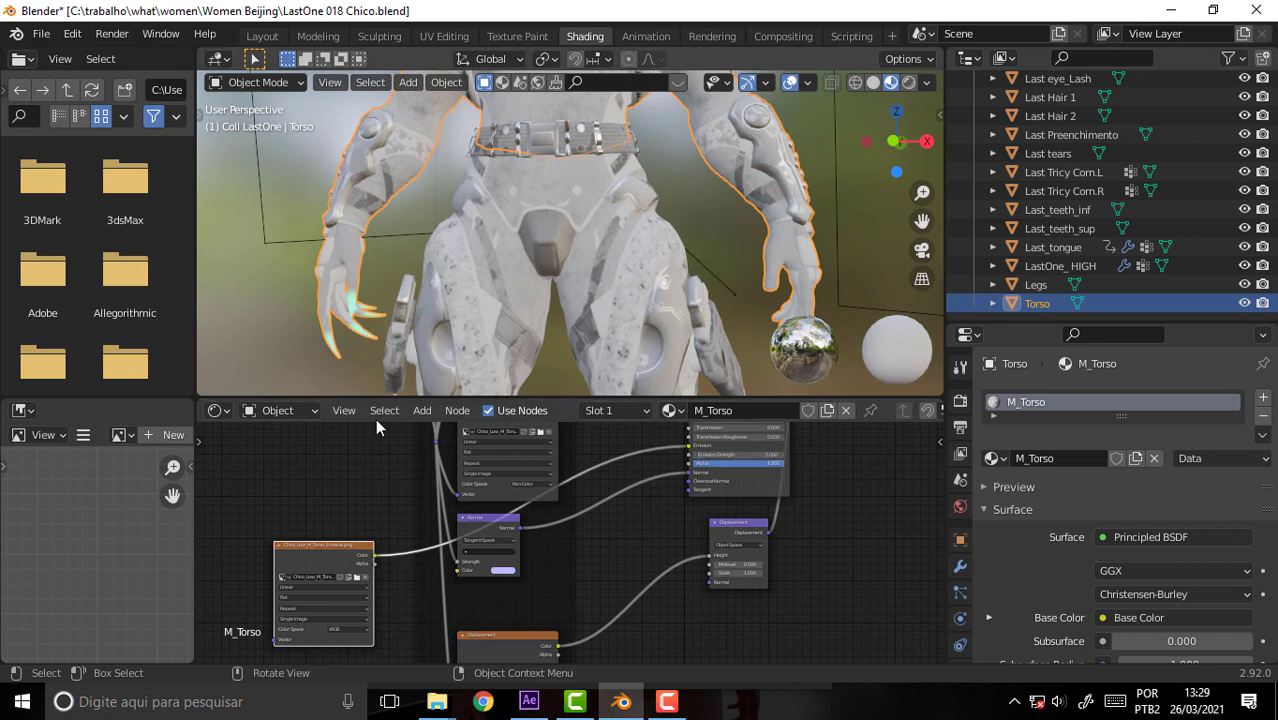
{"action": "left_click_drag", "start_coordinate": [760, 455], "coordinate": [860, 455]}
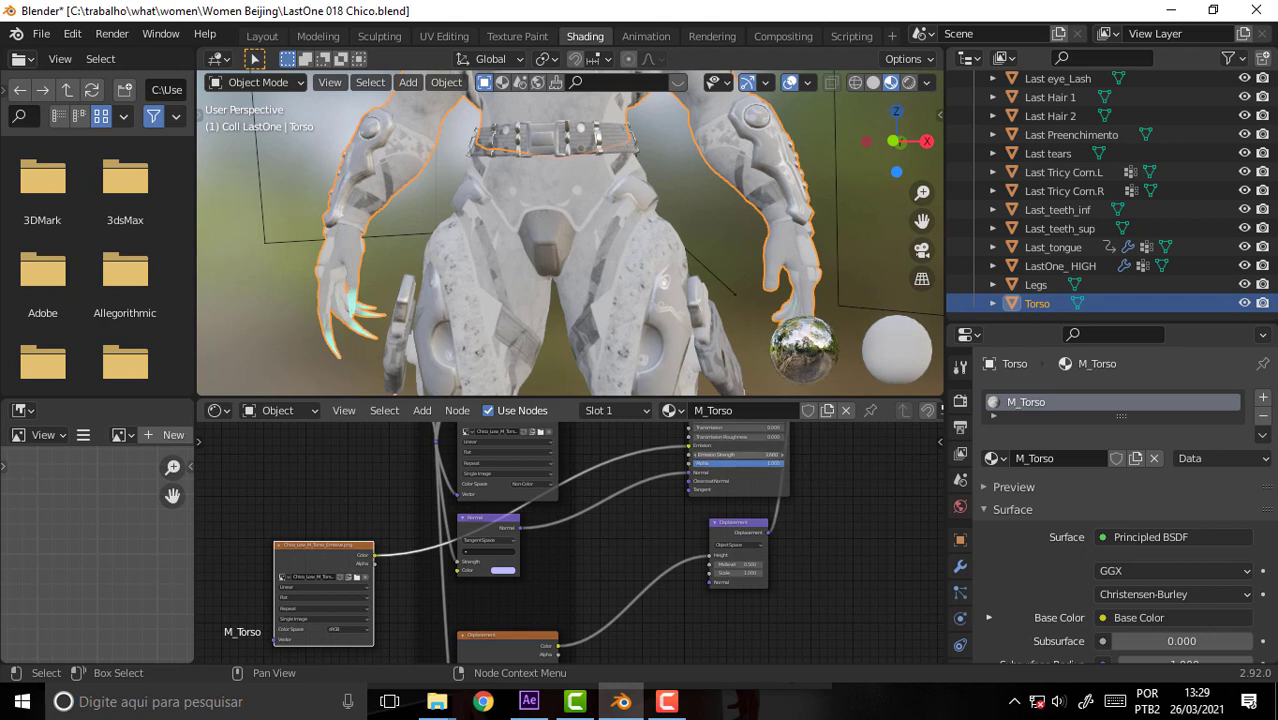
{"action": "left_click_drag", "start_coordinate": [740, 455], "coordinate": [700, 455]}
{"action": "left_click", "coordinate": [742, 455]}
{"action": "type", "text": "100"}
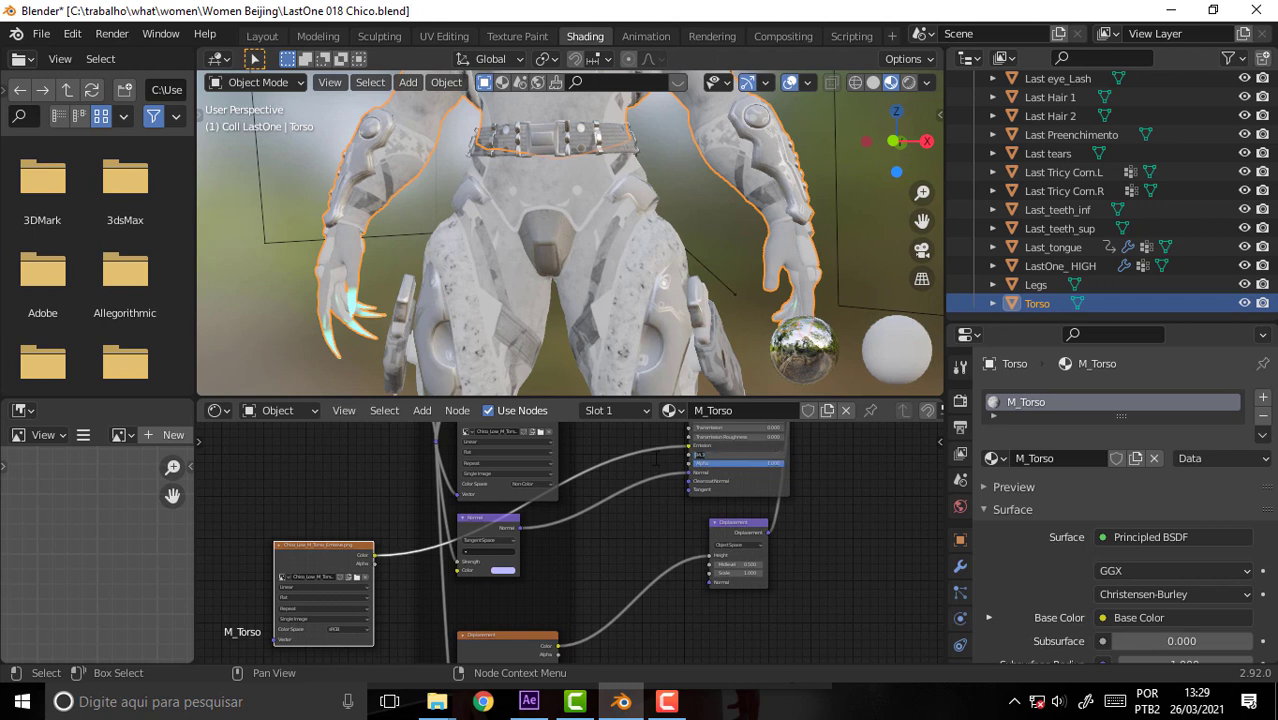
{"action": "key", "text": "Return"}
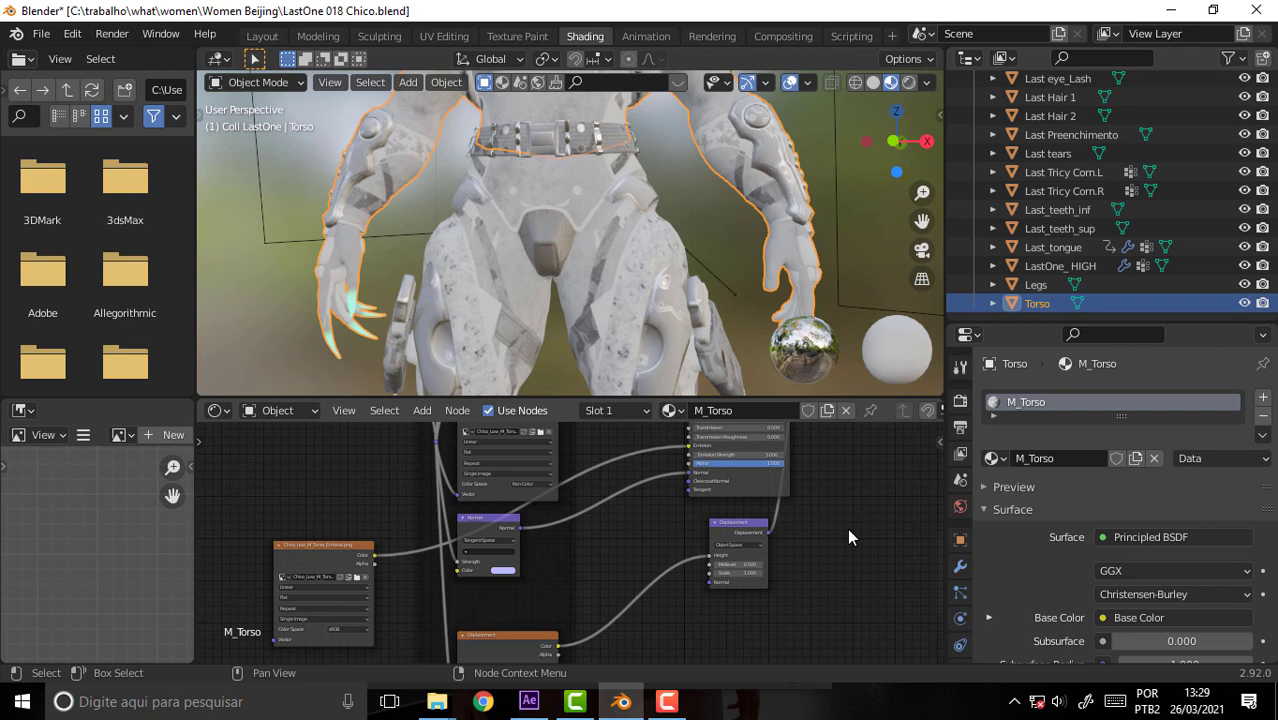
Step: Return to the Layout workspace and render the current frame
{"action": "left_click", "coordinate": [260, 36]}
{"action": "left_click", "coordinate": [114, 35]}
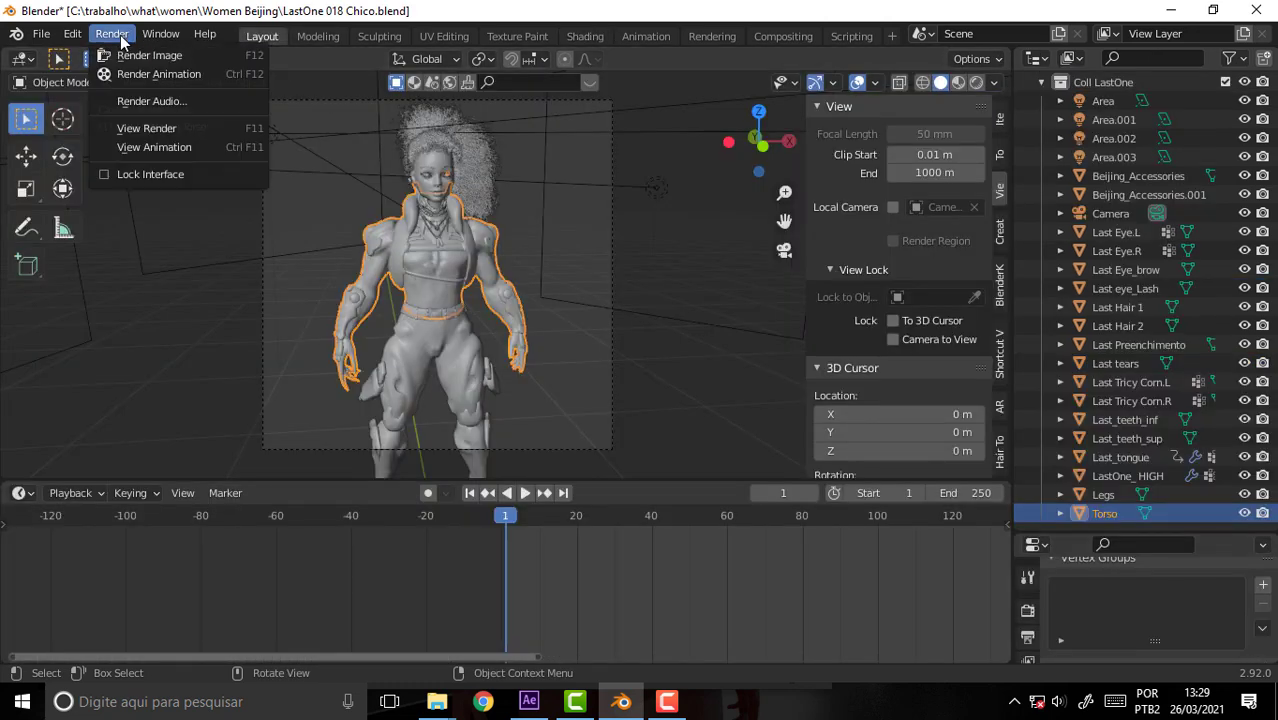
{"action": "left_click", "coordinate": [149, 55]}
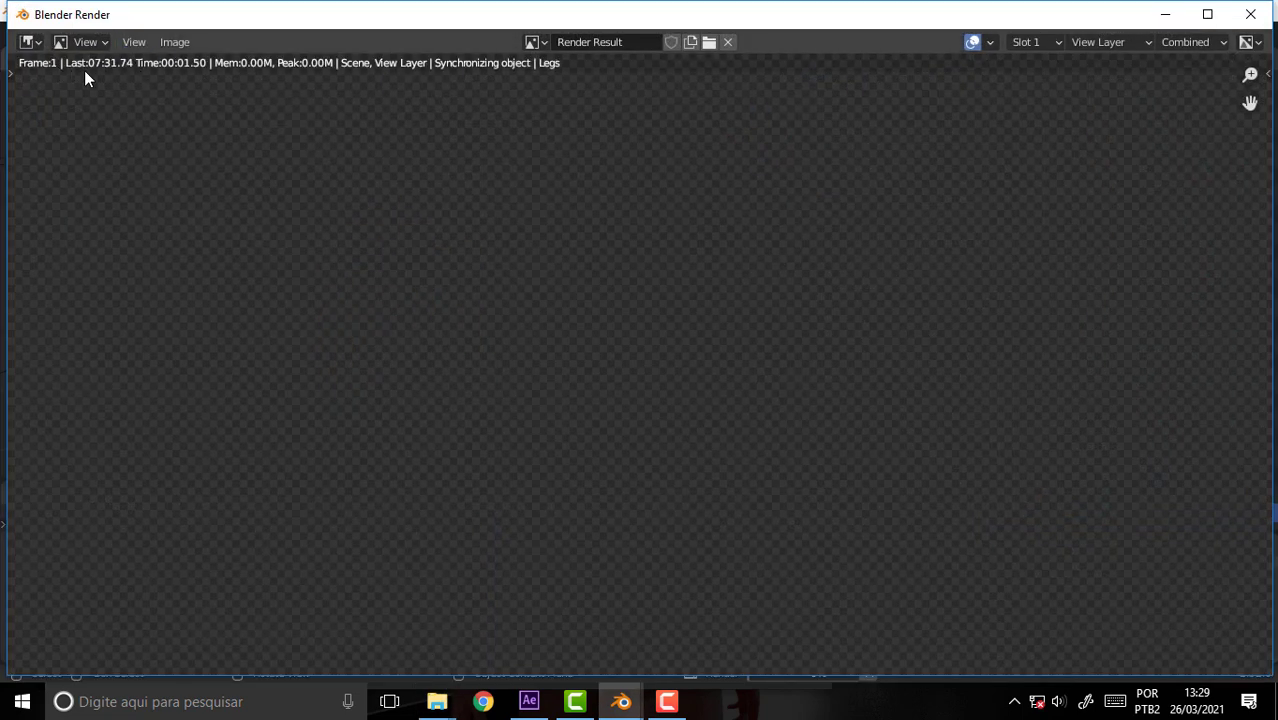
{"action": "left_click", "coordinate": [437, 700]}
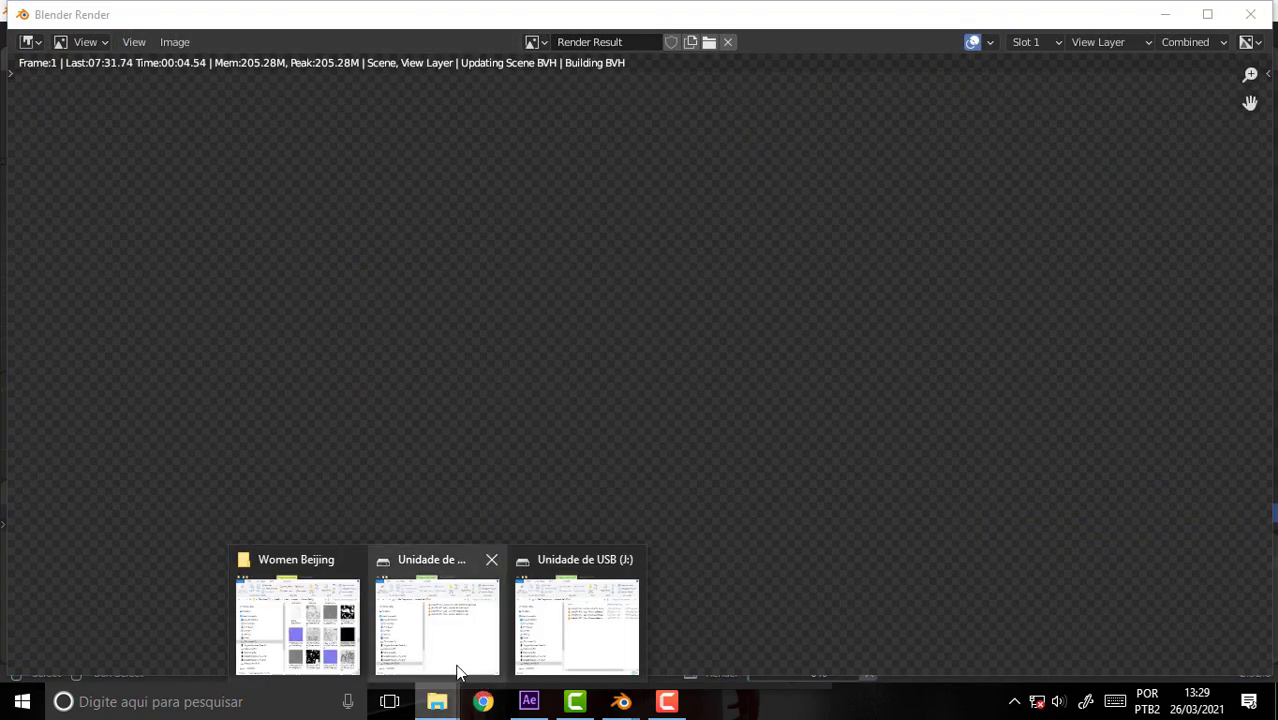
Step: Find and select the earlier render LastOne 015 Chico.png in Women Beijing, then check the render's progress
{"action": "left_click", "coordinate": [297, 625]}
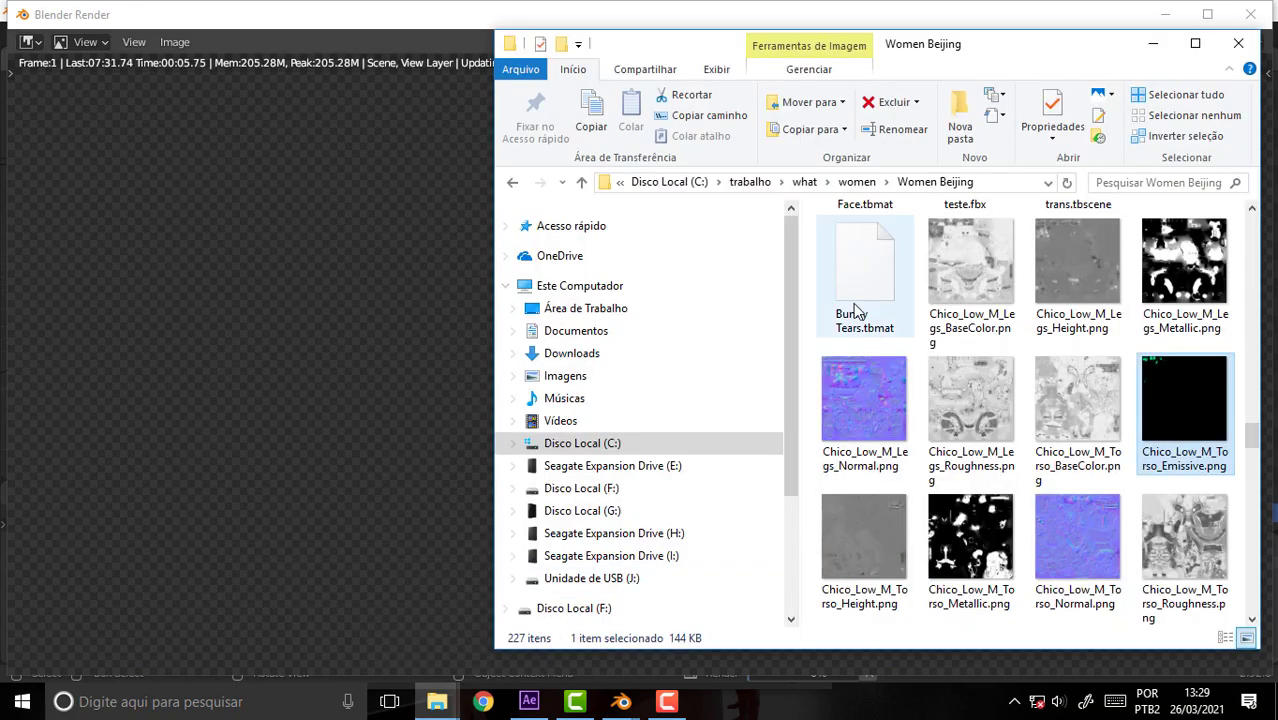
{"action": "left_click", "coordinate": [855, 183]}
{"action": "double_click", "coordinate": [878, 450]}
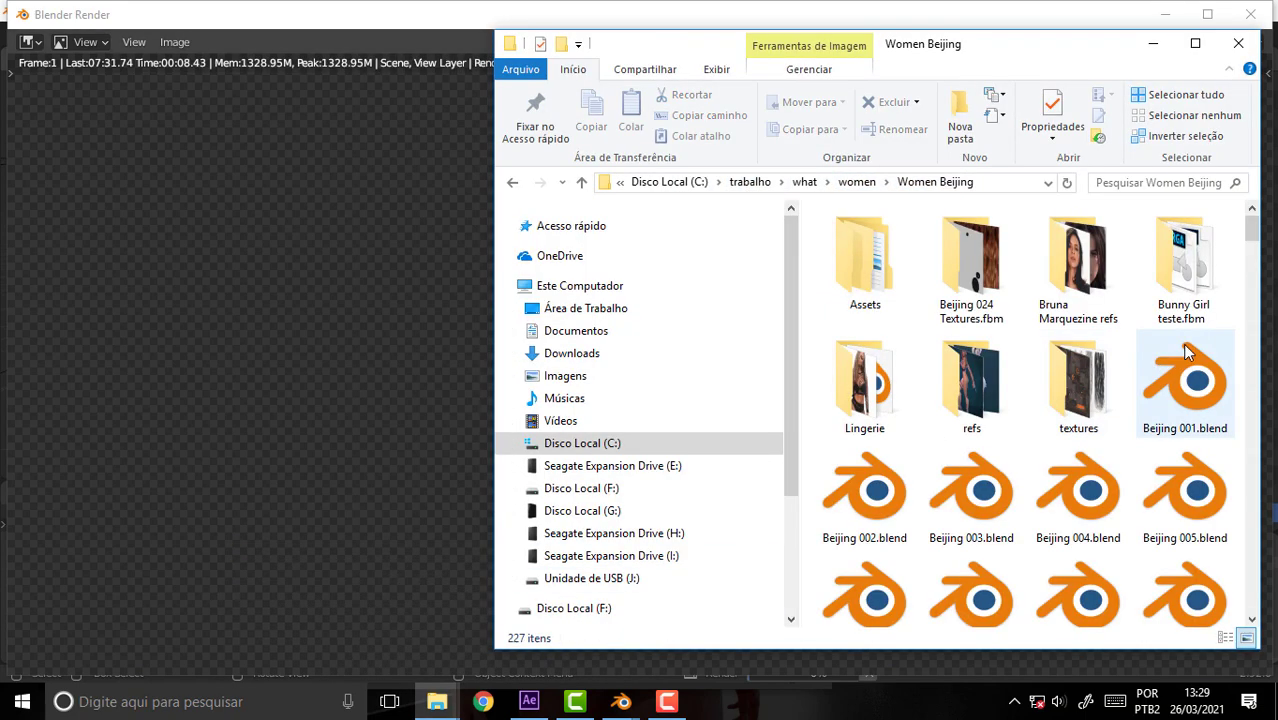
{"action": "left_click_drag", "start_coordinate": [1251, 230], "coordinate": [1253, 531]}
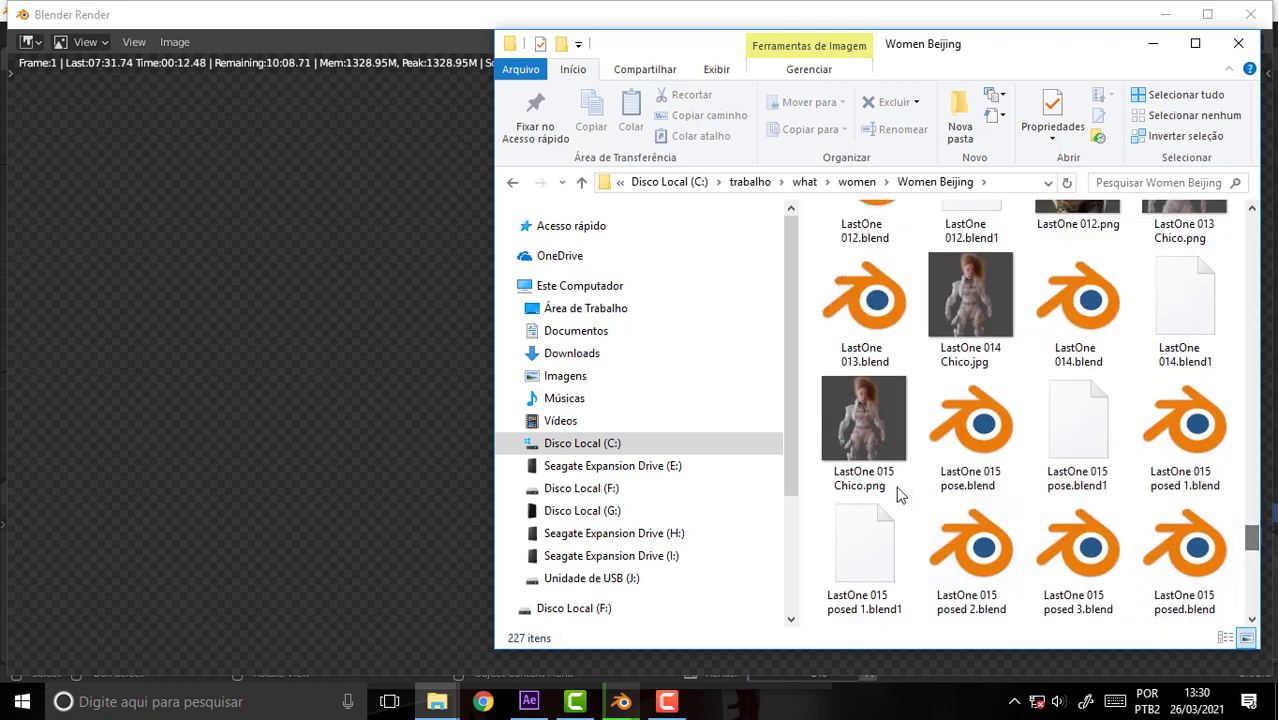
{"action": "left_click", "coordinate": [880, 460]}
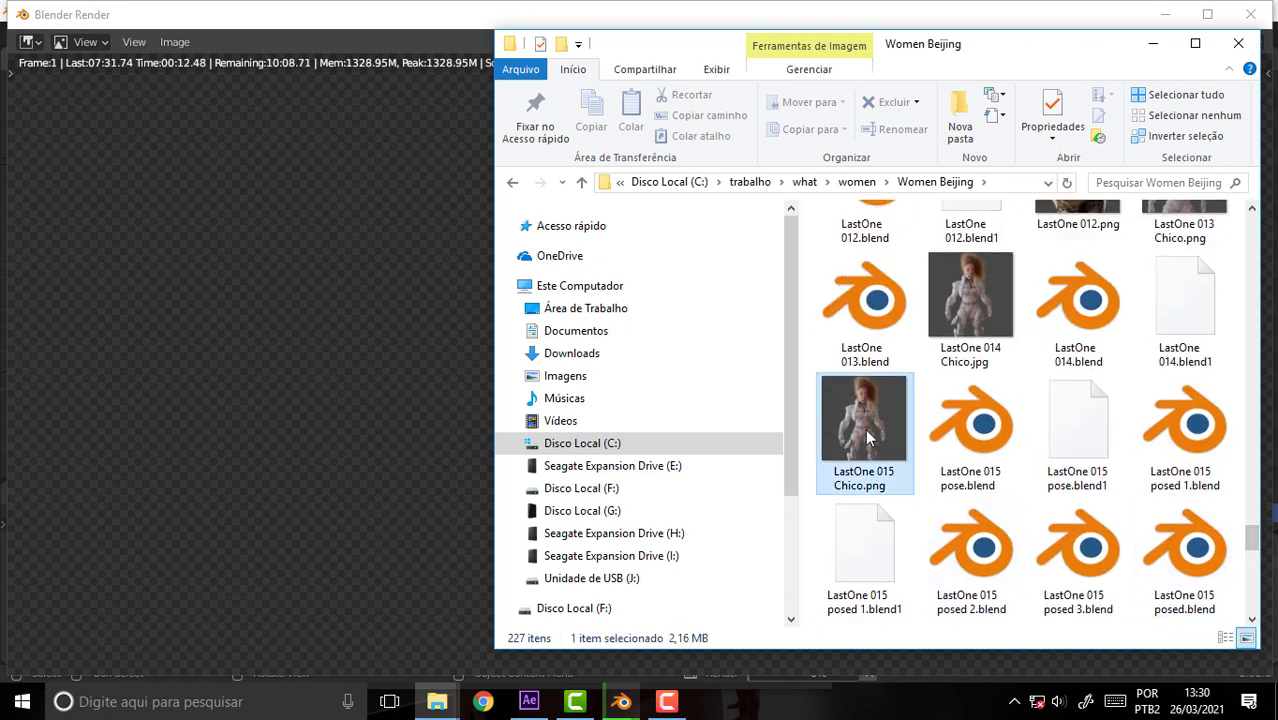
{"action": "left_click", "coordinate": [428, 20]}
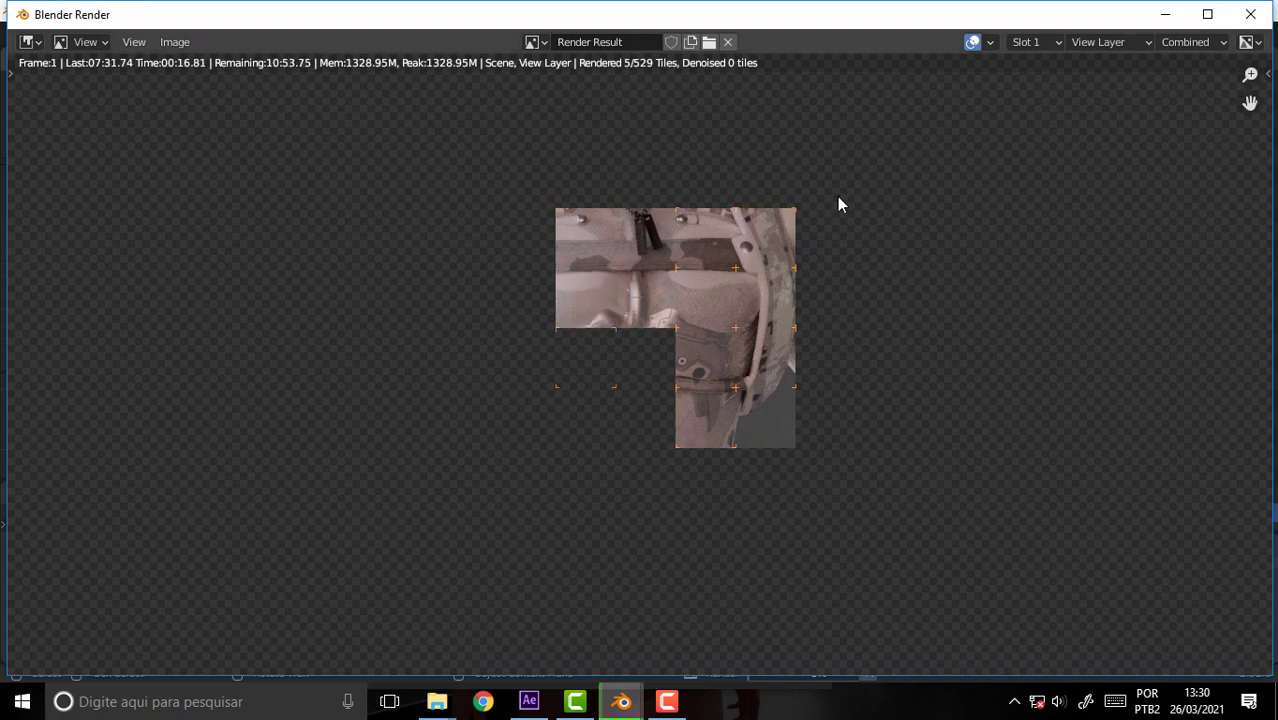